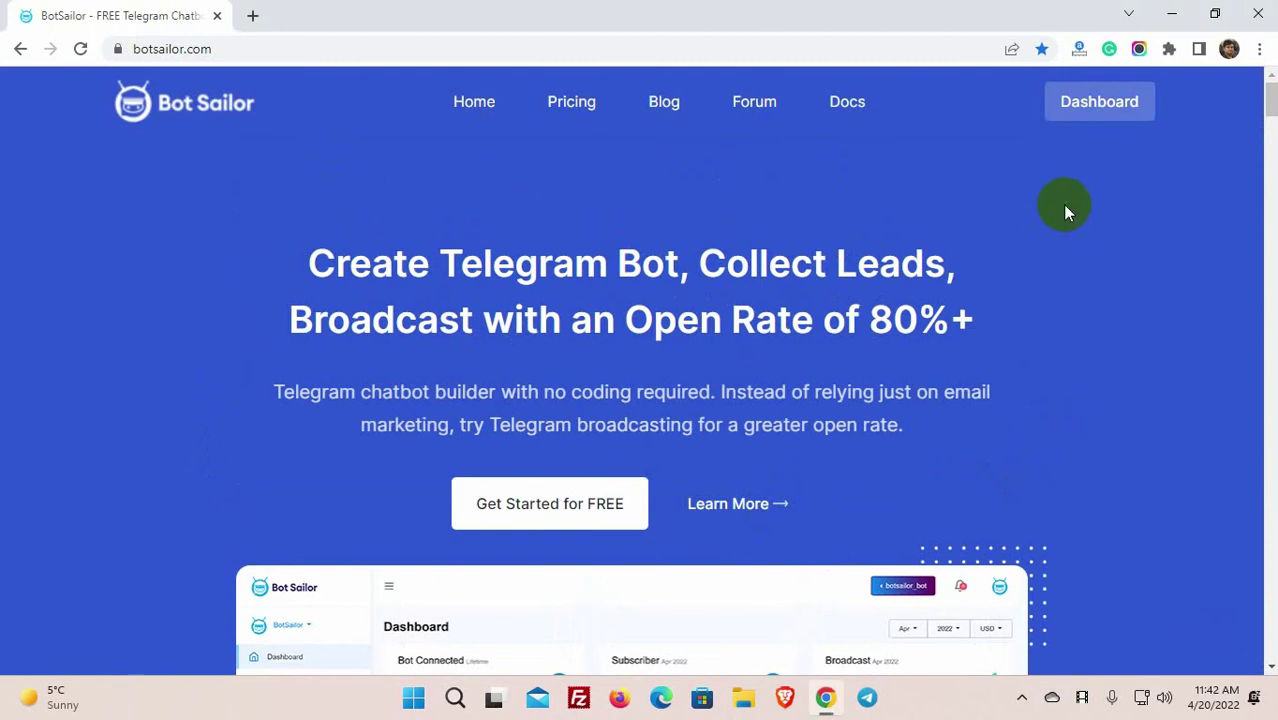
Go to the BotSailor dashboard to reach the bot's Broadcasting campaign list
left_click(1097, 108)
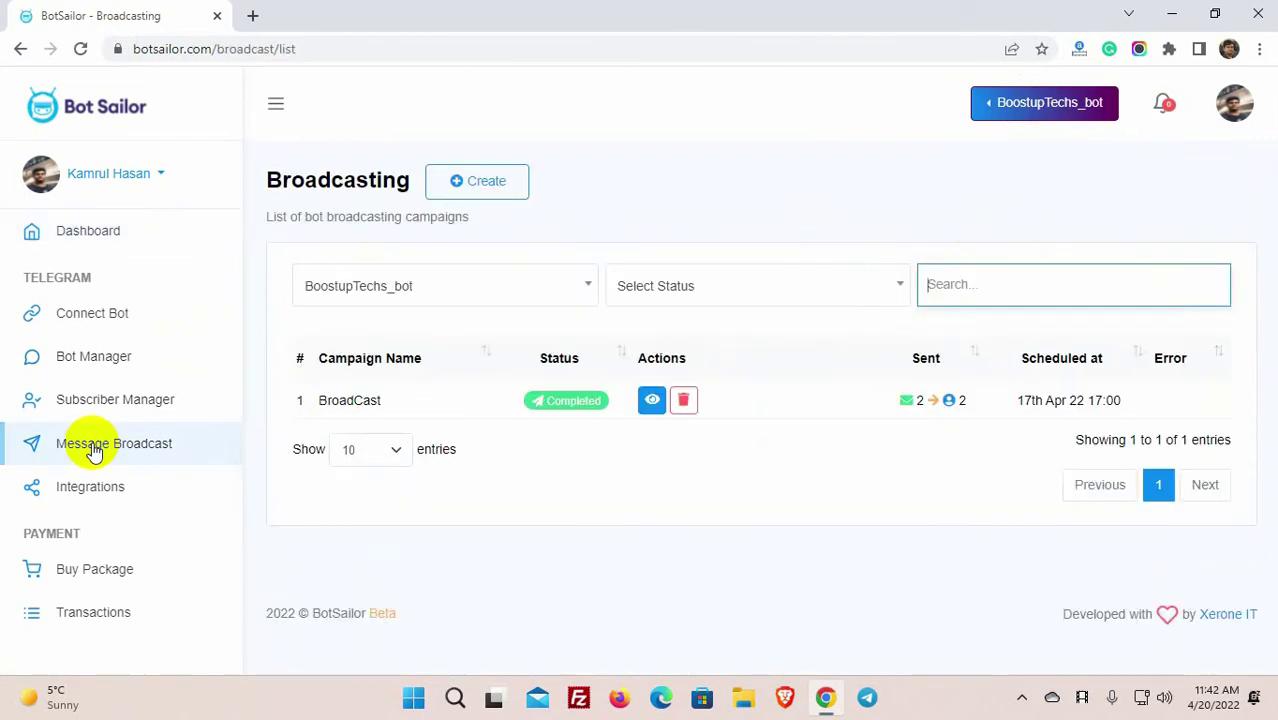
Create a new Broadcasting campaign named 'Scheduled Broadcasting'
left_click(476, 183)
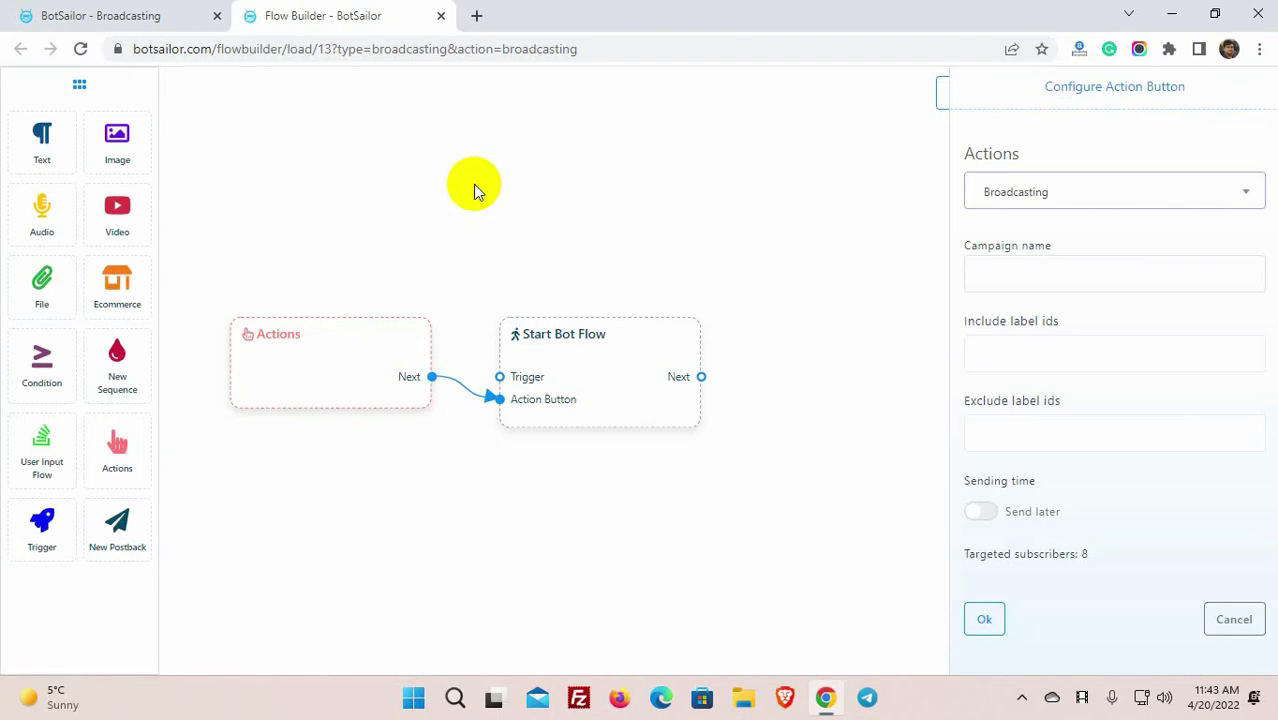
left_click(1087, 200)
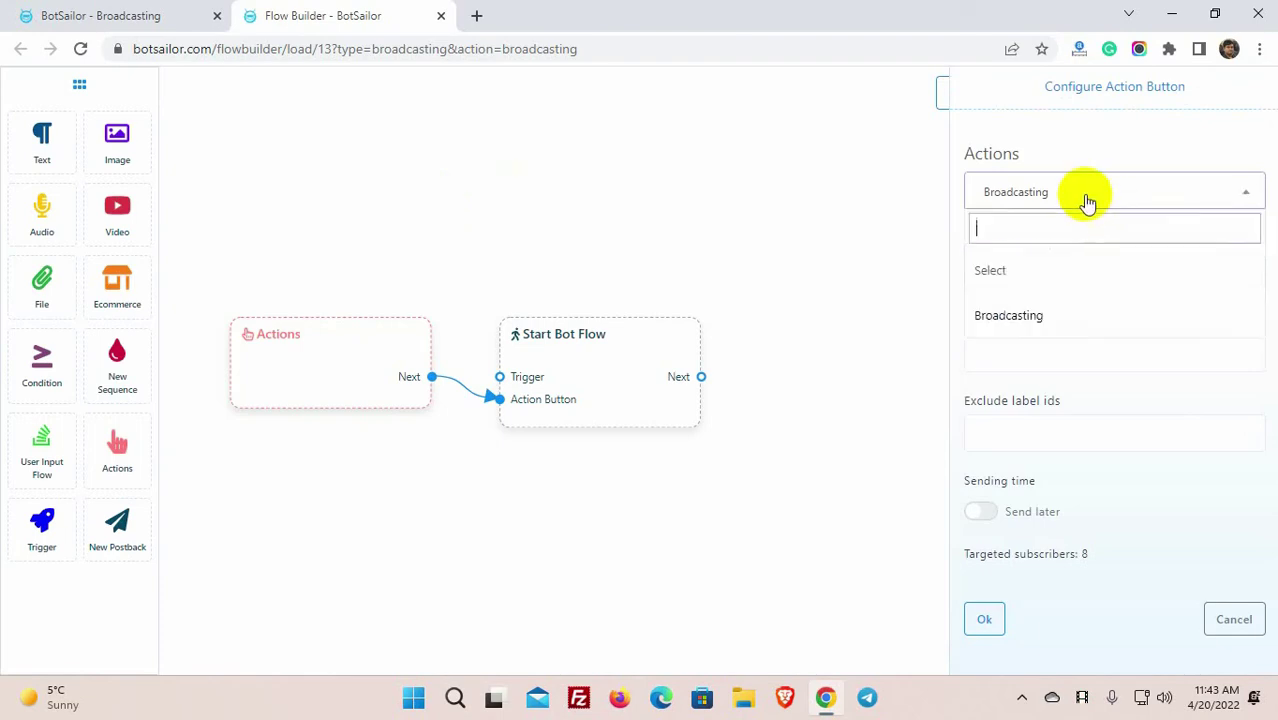
left_click(1059, 313)
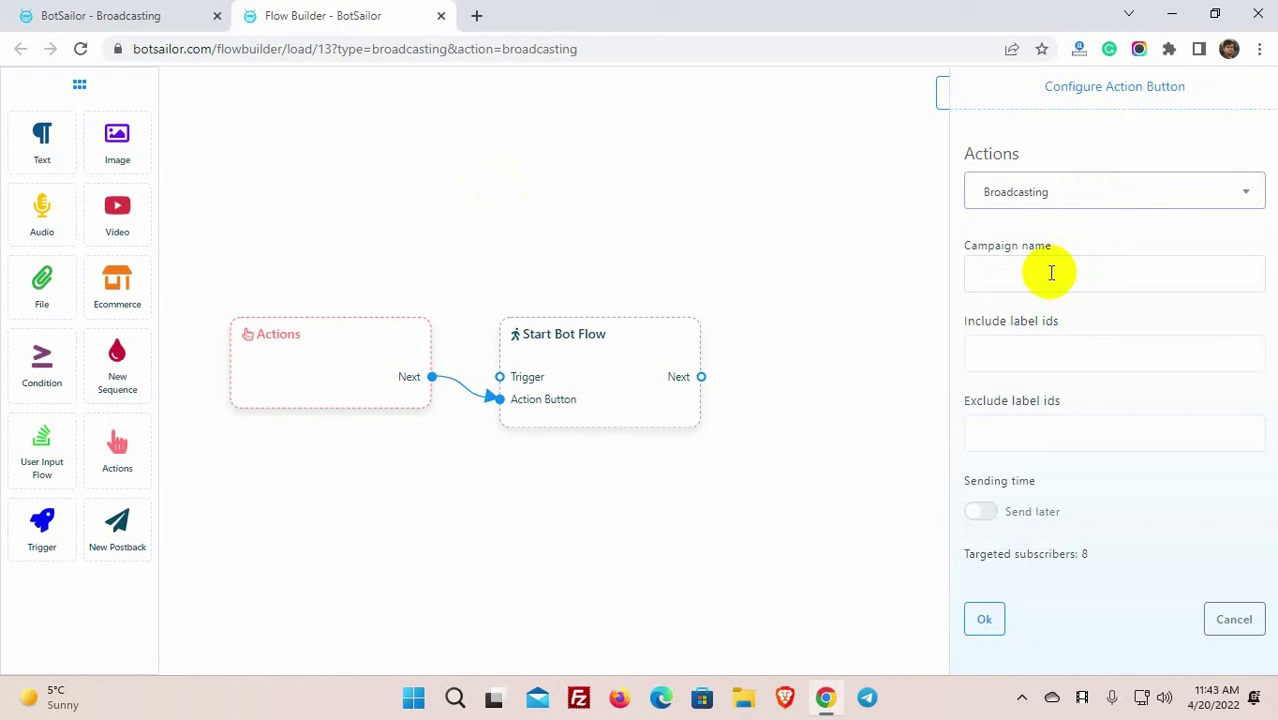
left_click(1051, 273)
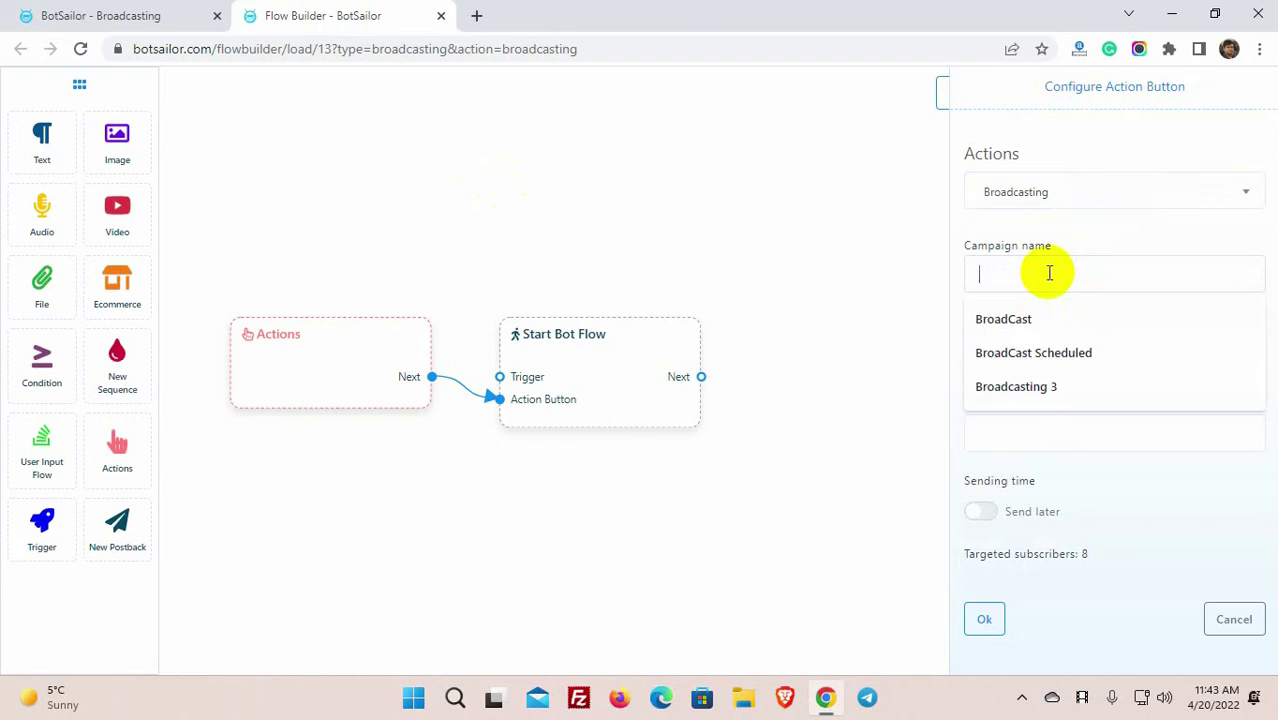
type("Scheduled Broadcasting")
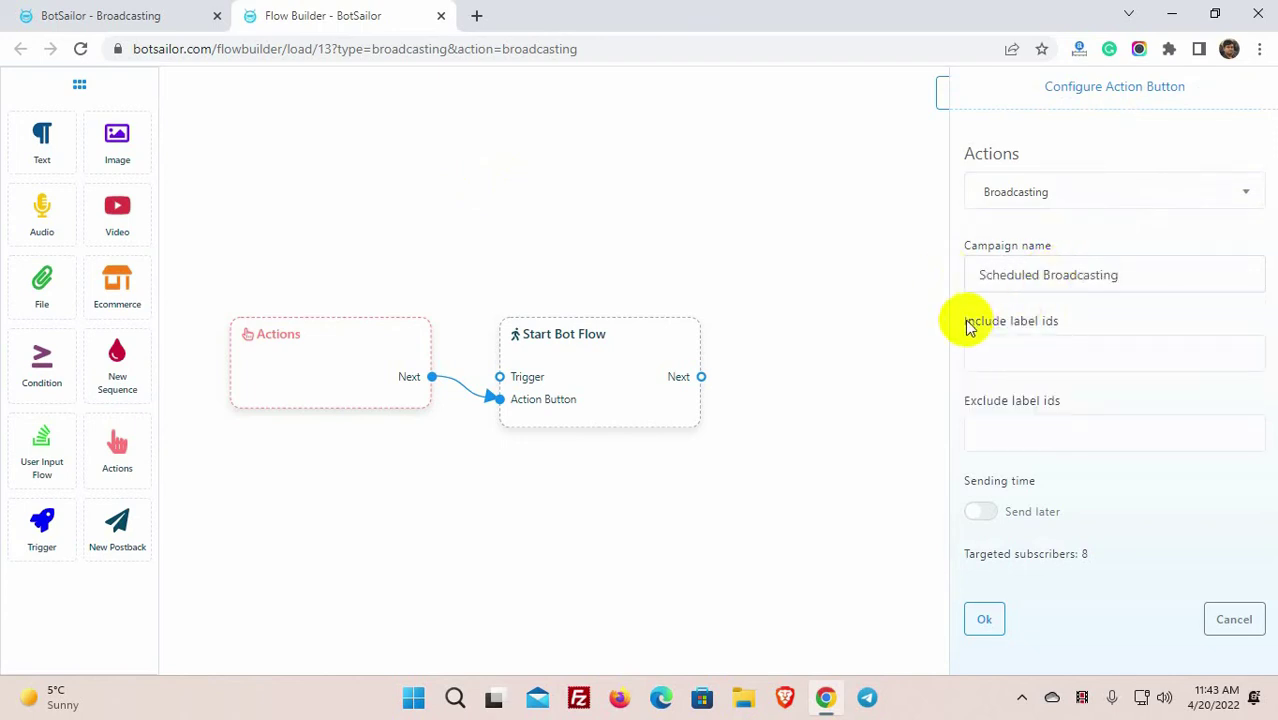
left_click_drag(966, 321, 1058, 321)
left_click_drag(964, 400, 1084, 408)
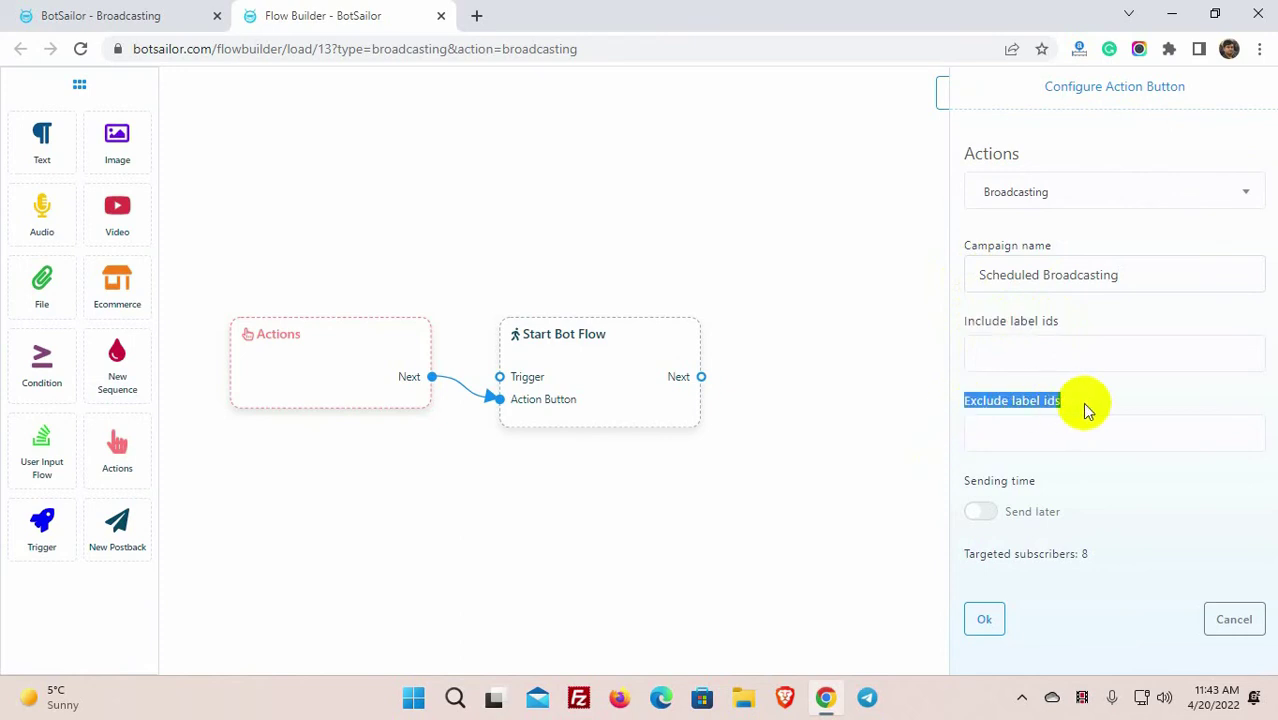
left_click(1088, 412)
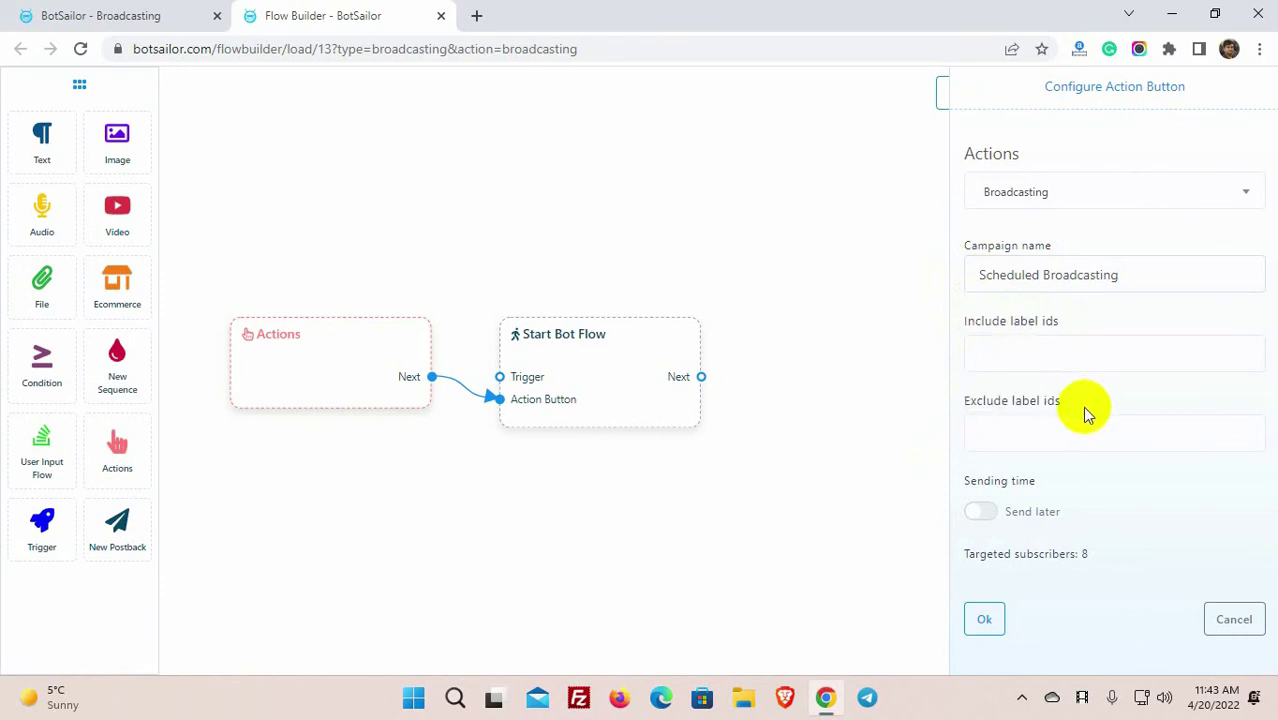
Include only the Shortlink label, targeting 6 subscribers
left_click(1007, 349)
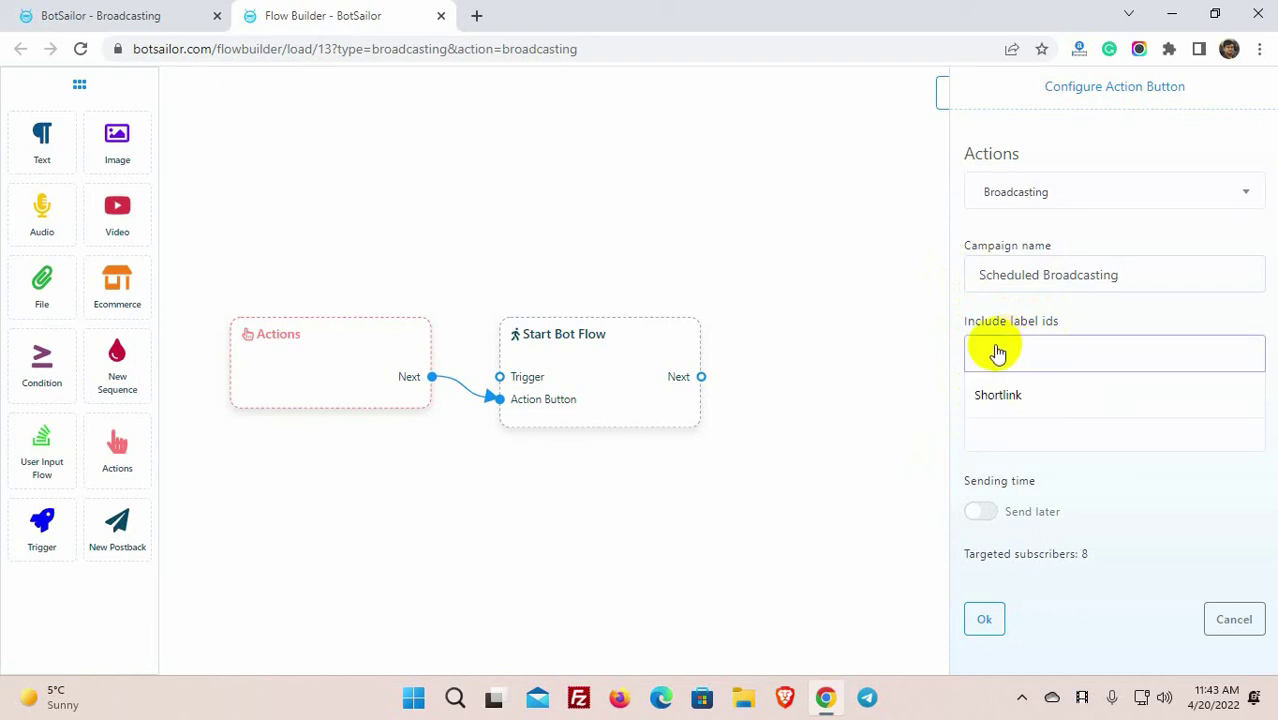
left_click(1003, 398)
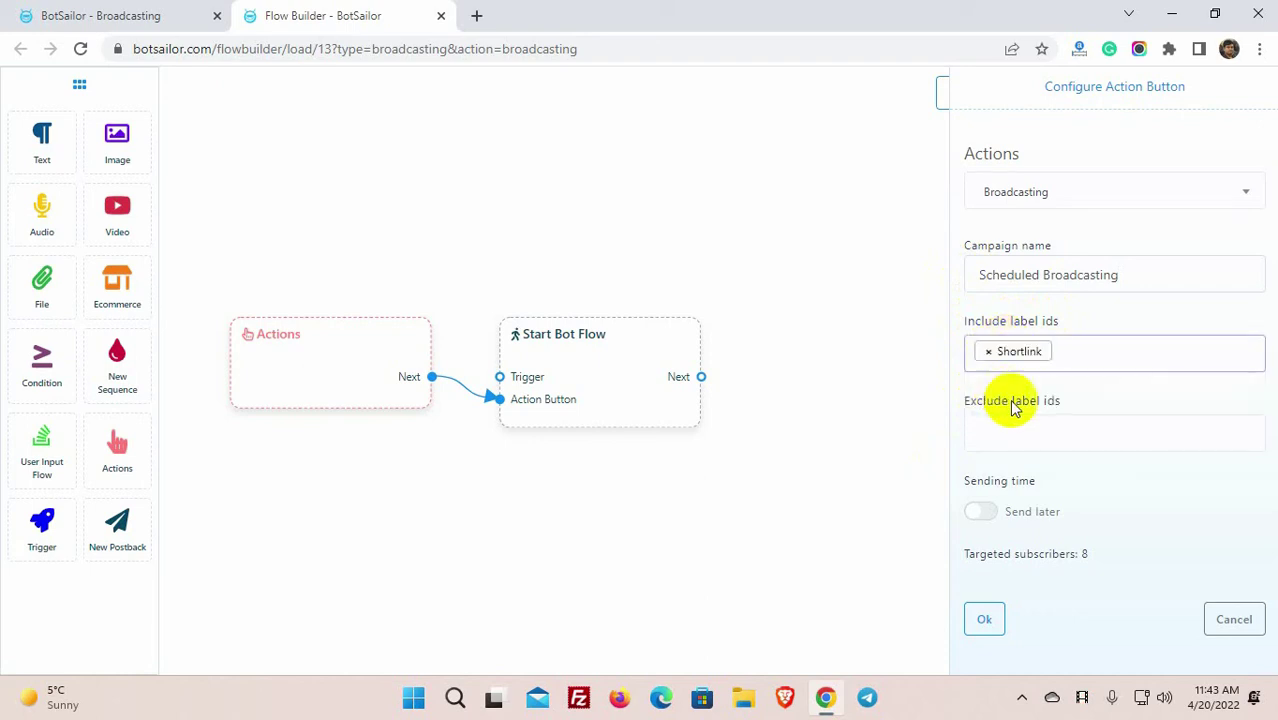
left_click_drag(962, 554, 1103, 562)
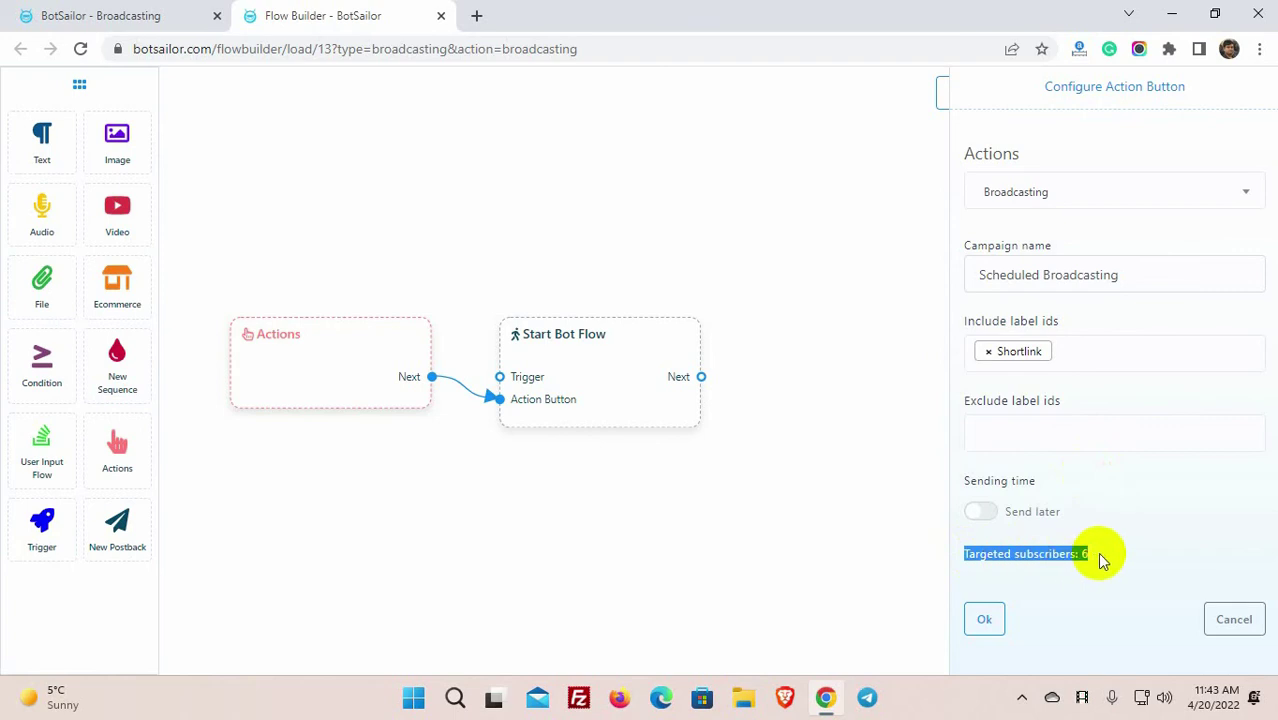
left_click(1103, 562)
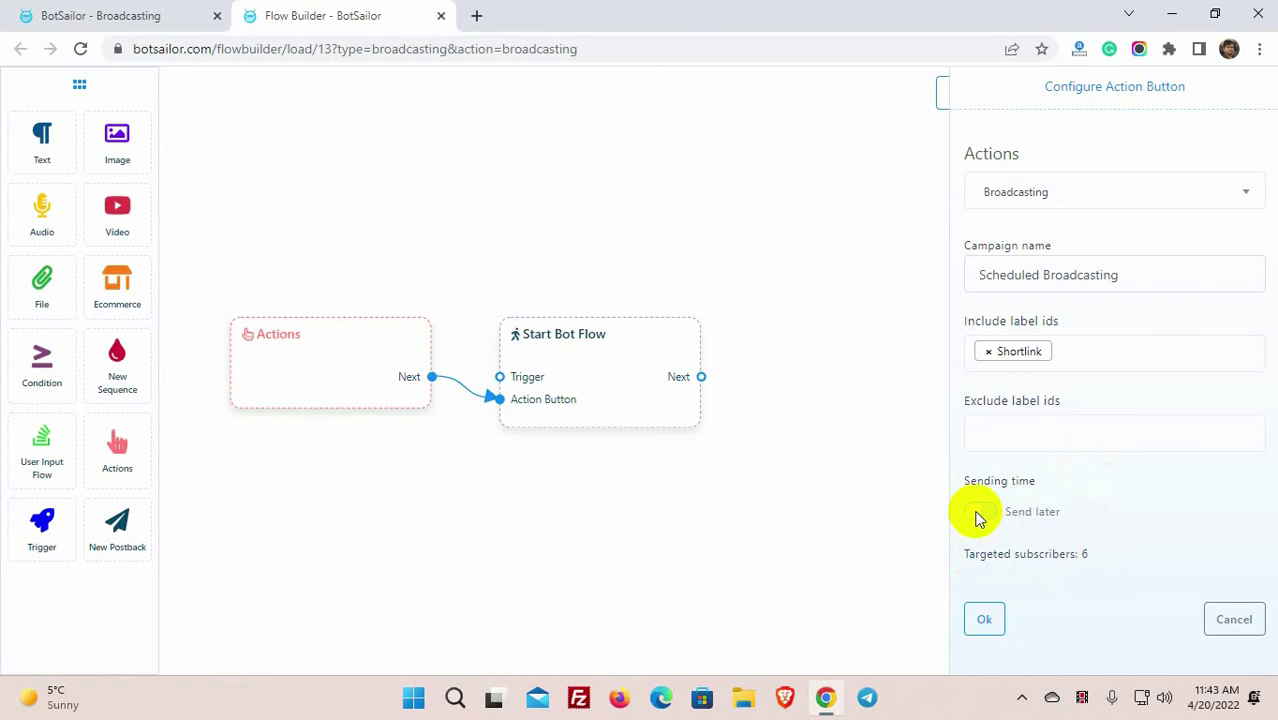
Schedule the broadcast to send later on 2022-04-20 at 12:00, Asia/Dhaka time zone
left_click_drag(963, 481, 1021, 481)
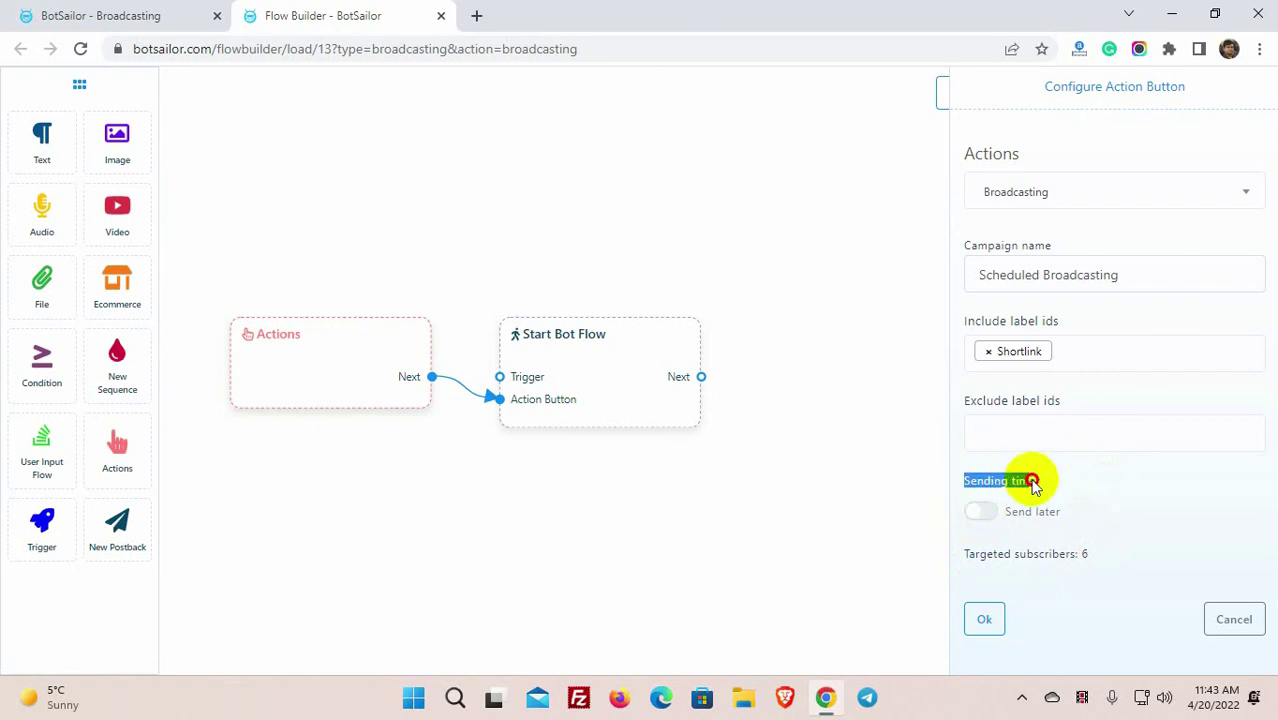
left_click(979, 514)
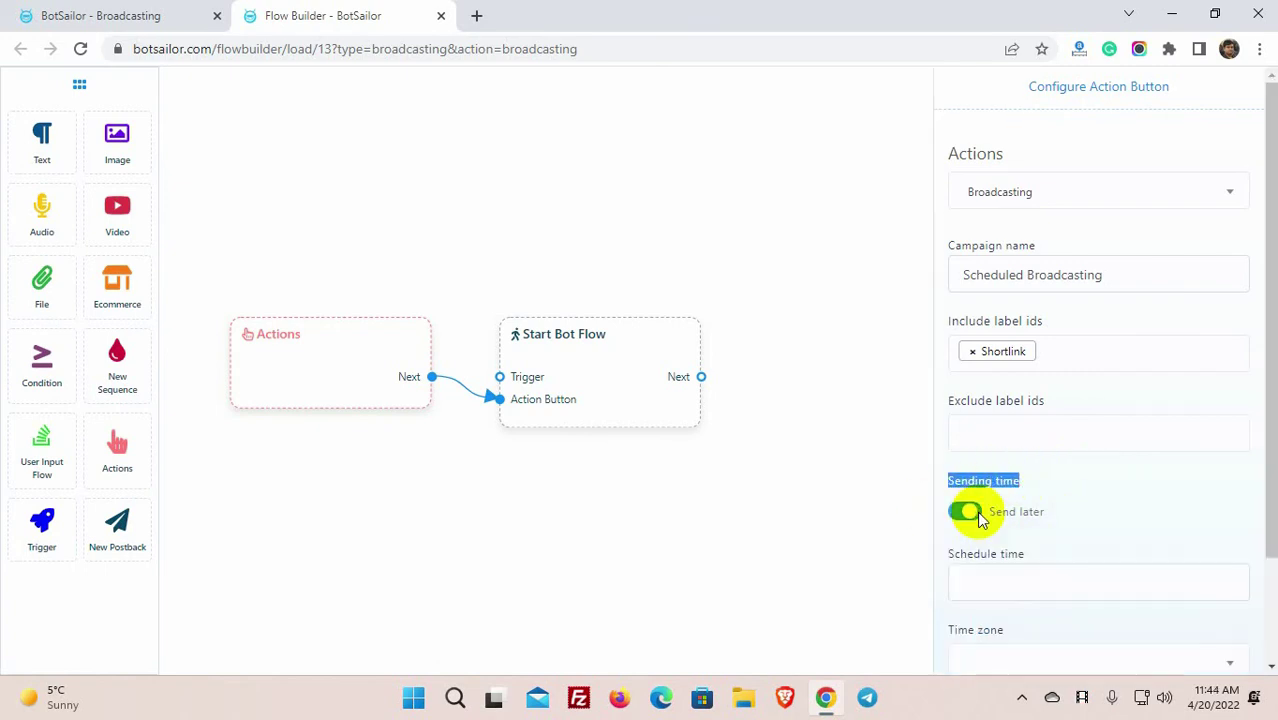
scroll(1029, 530, "down", 1)
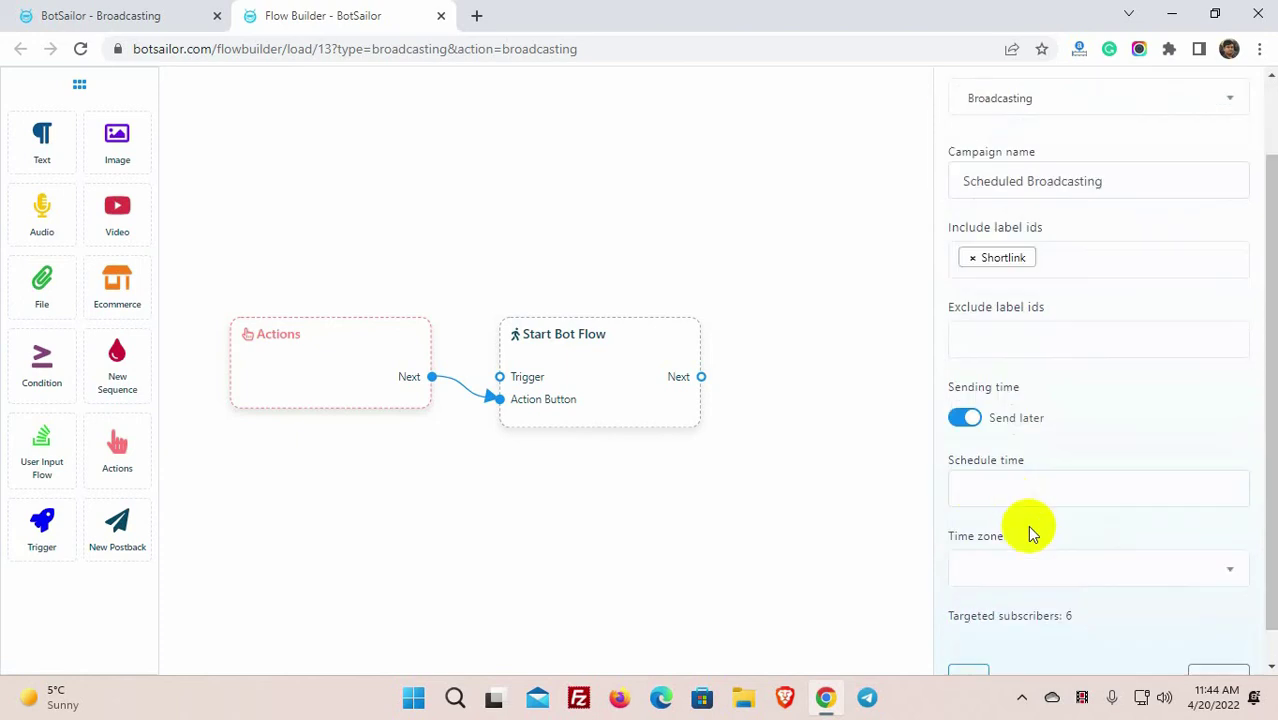
left_click(1002, 488)
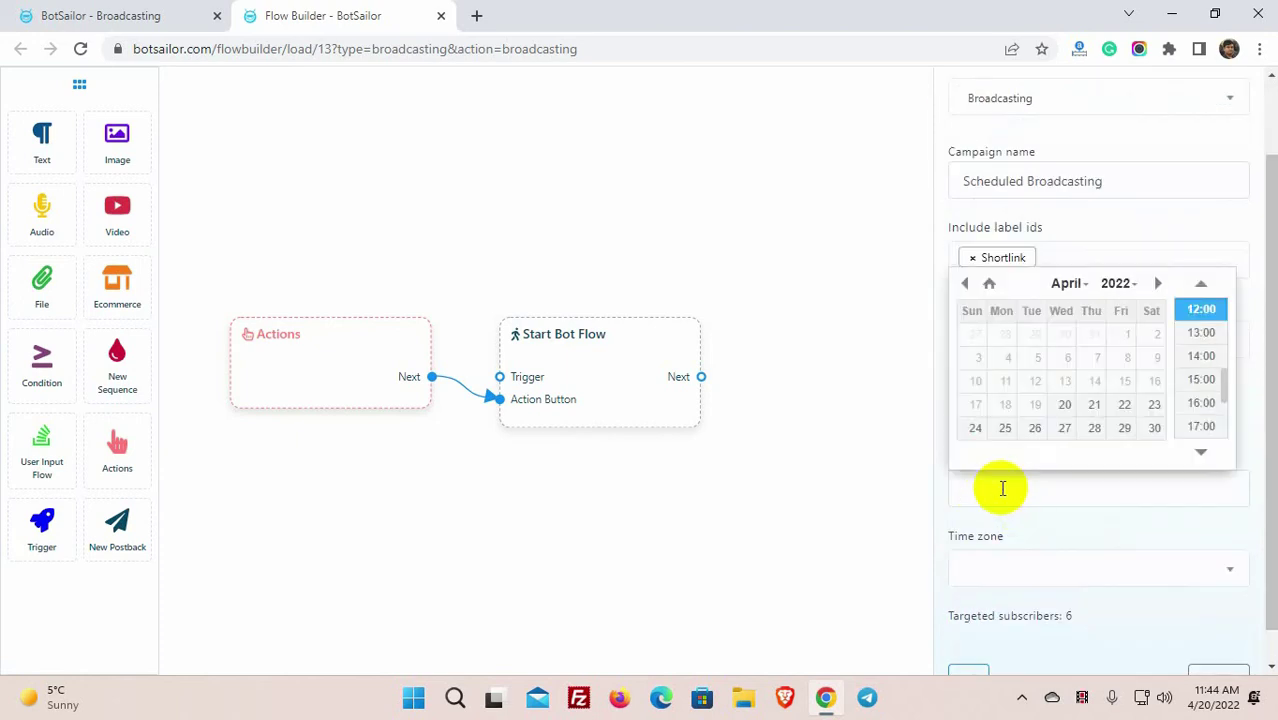
left_click(1063, 405)
left_click(1203, 311)
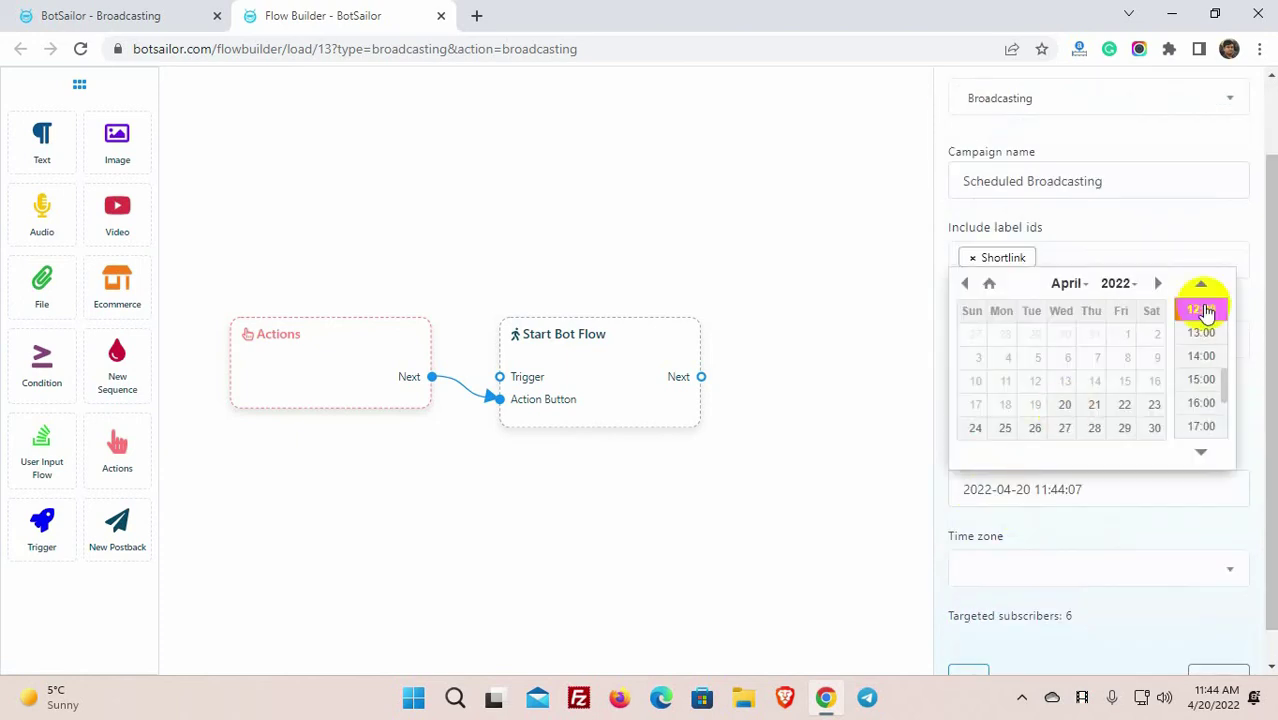
left_click(1018, 560)
type("Dhaka")
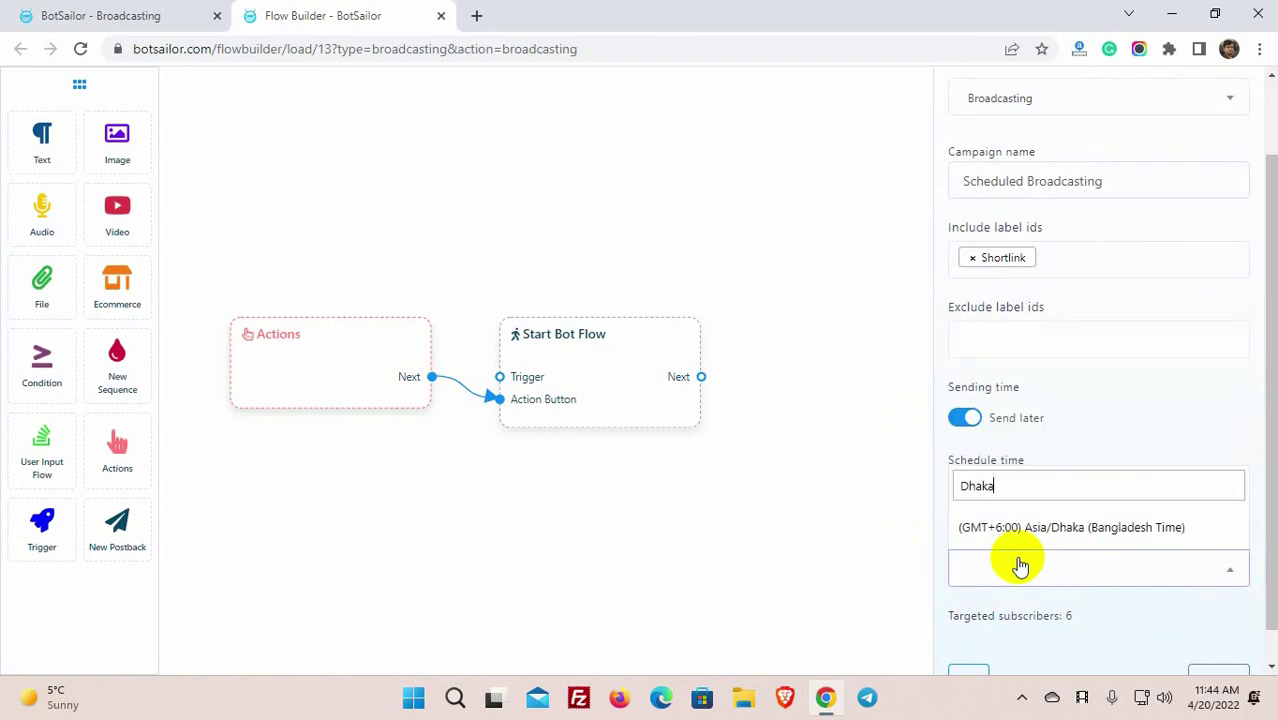
key("Return")
scroll(1021, 623, "down", 1)
left_click(970, 645)
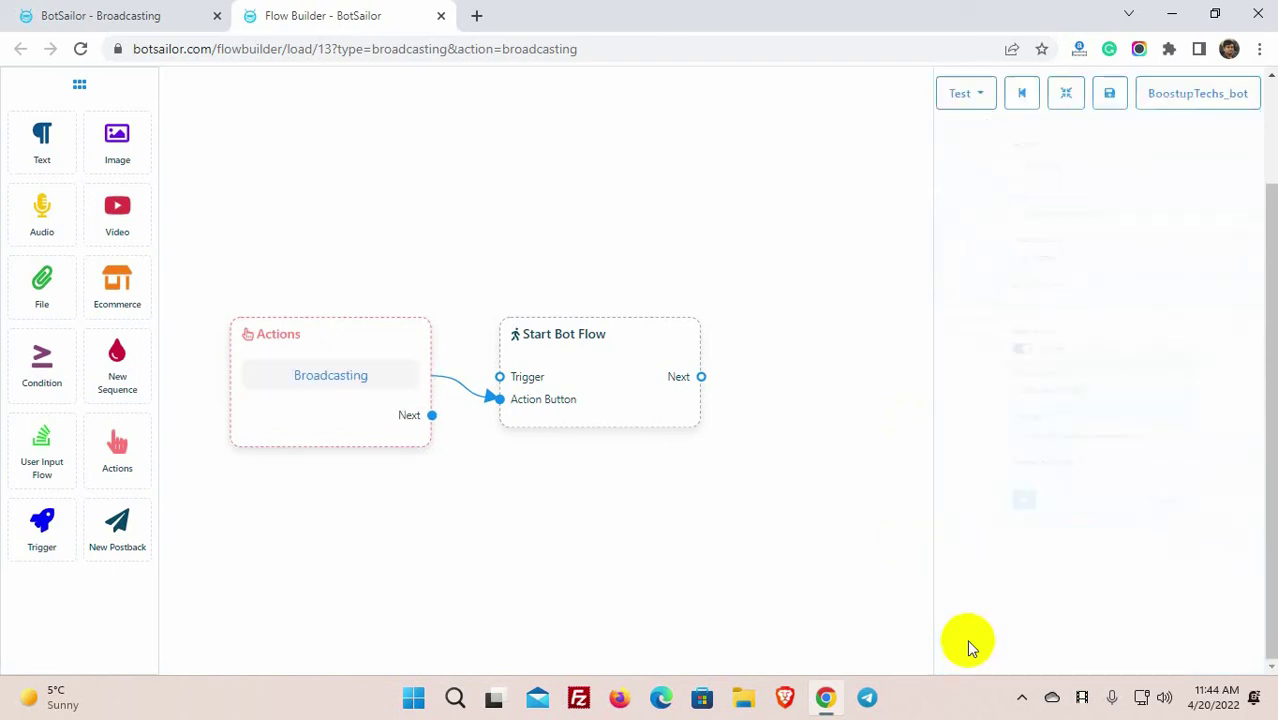
Give the Start Bot Flow node the title 'Scheduled Broadcasting'
double_click(579, 363)
type("Sc")
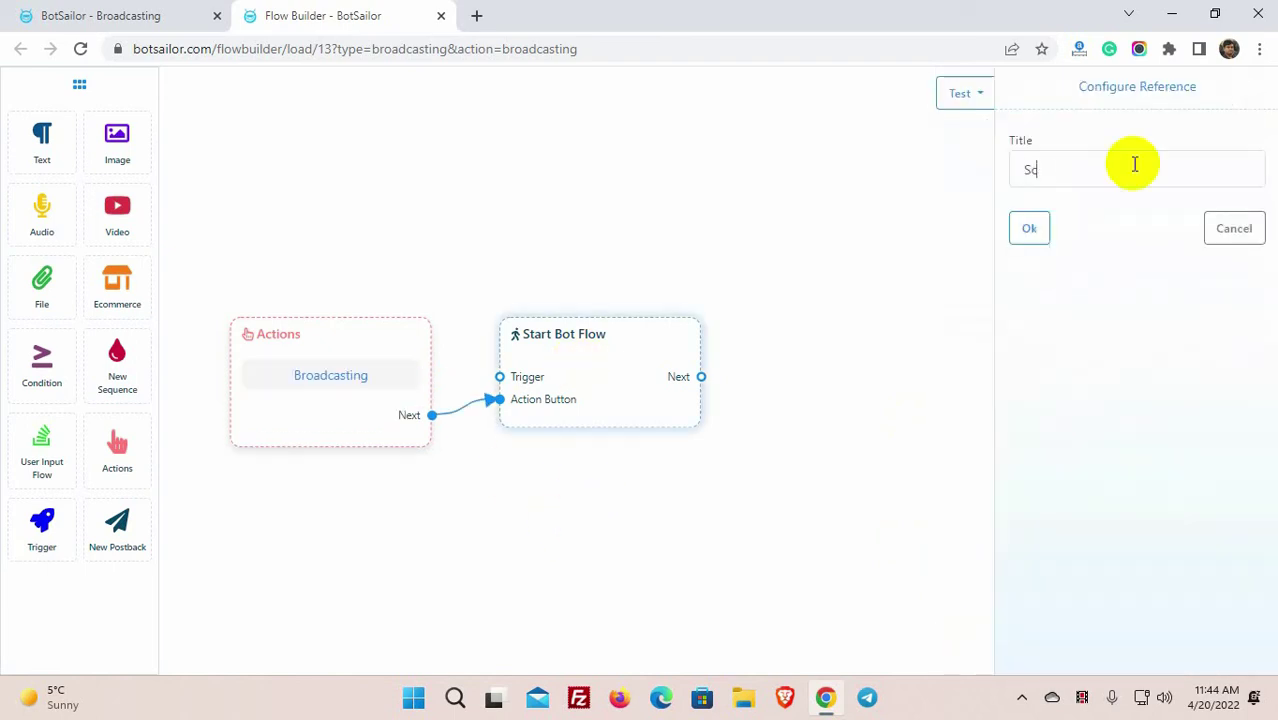
type("heduled Broadcasting")
left_click(1029, 228)
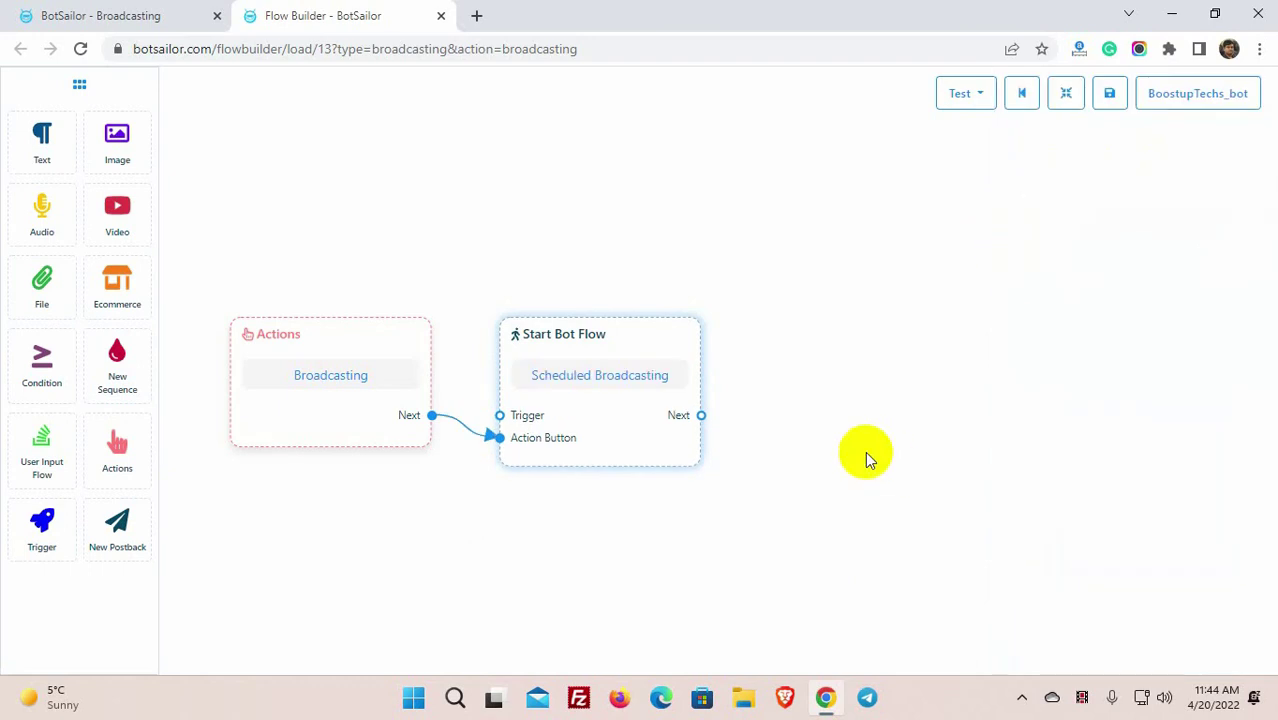
left_click(47, 143)
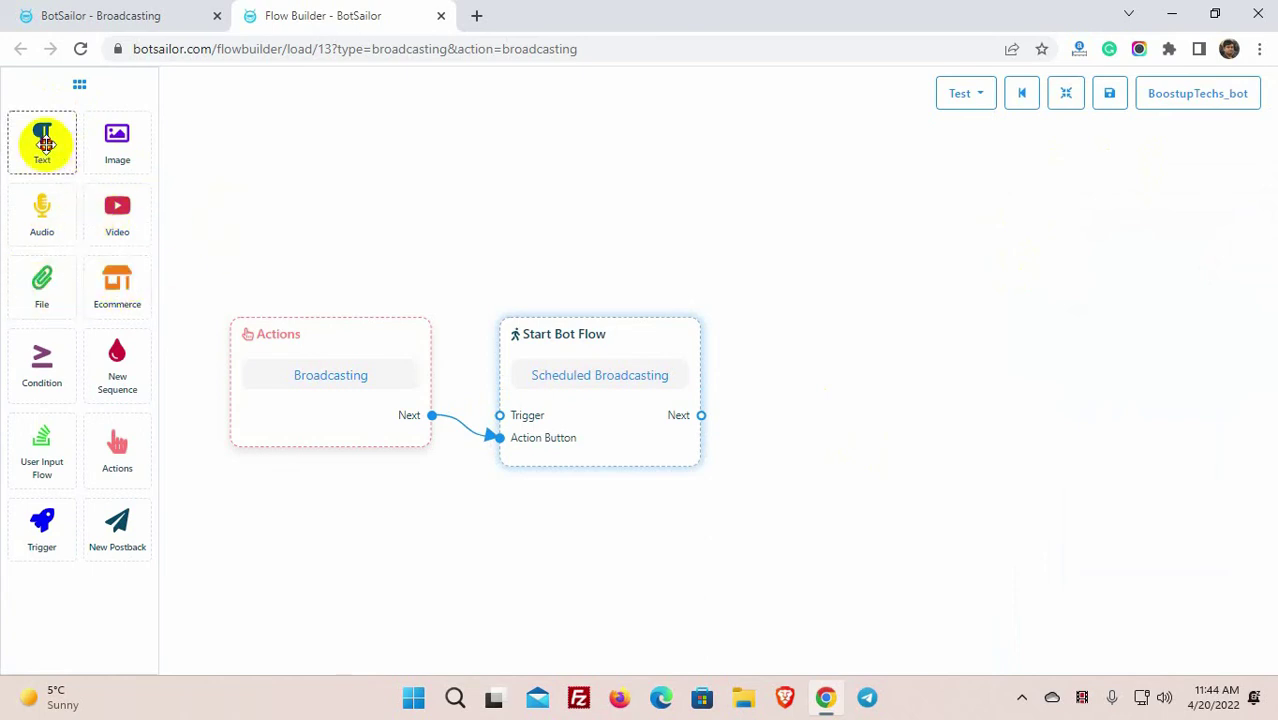
Add a Text node after Start Bot Flow saying 'This is scheduled broadcasting for segmented subscribers.'
left_click_drag(44, 143, 777, 543)
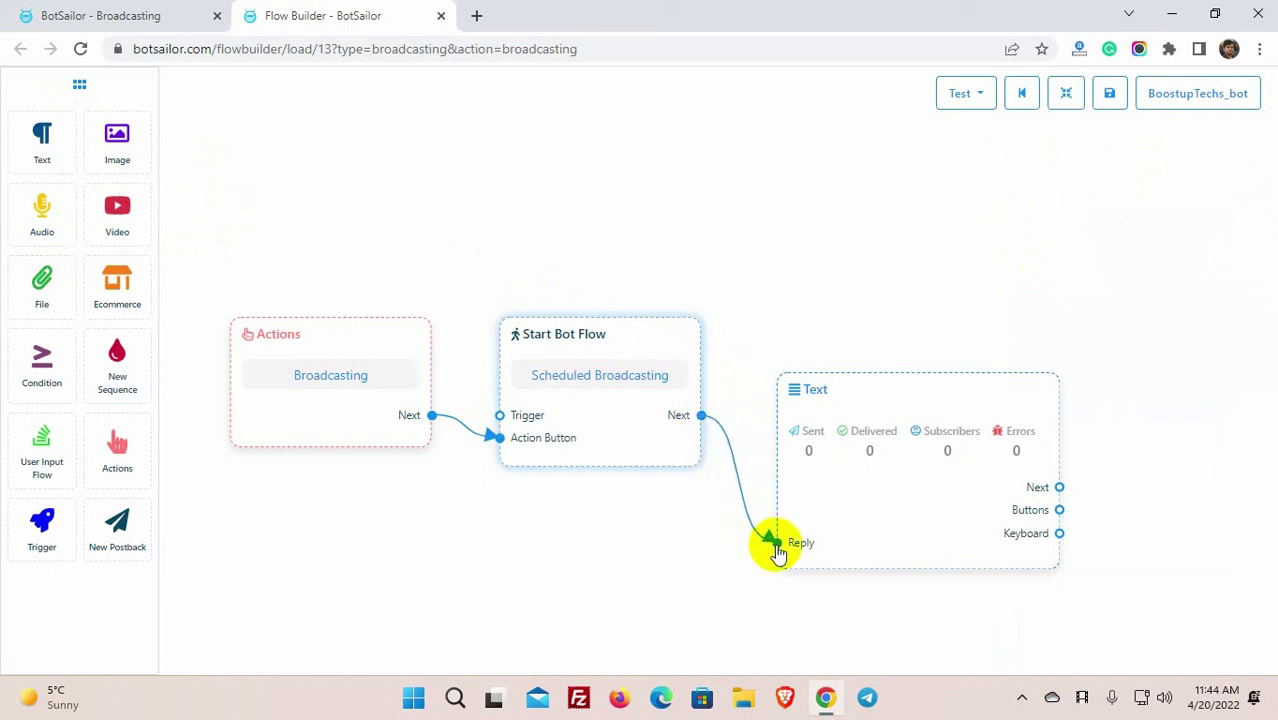
double_click(897, 487)
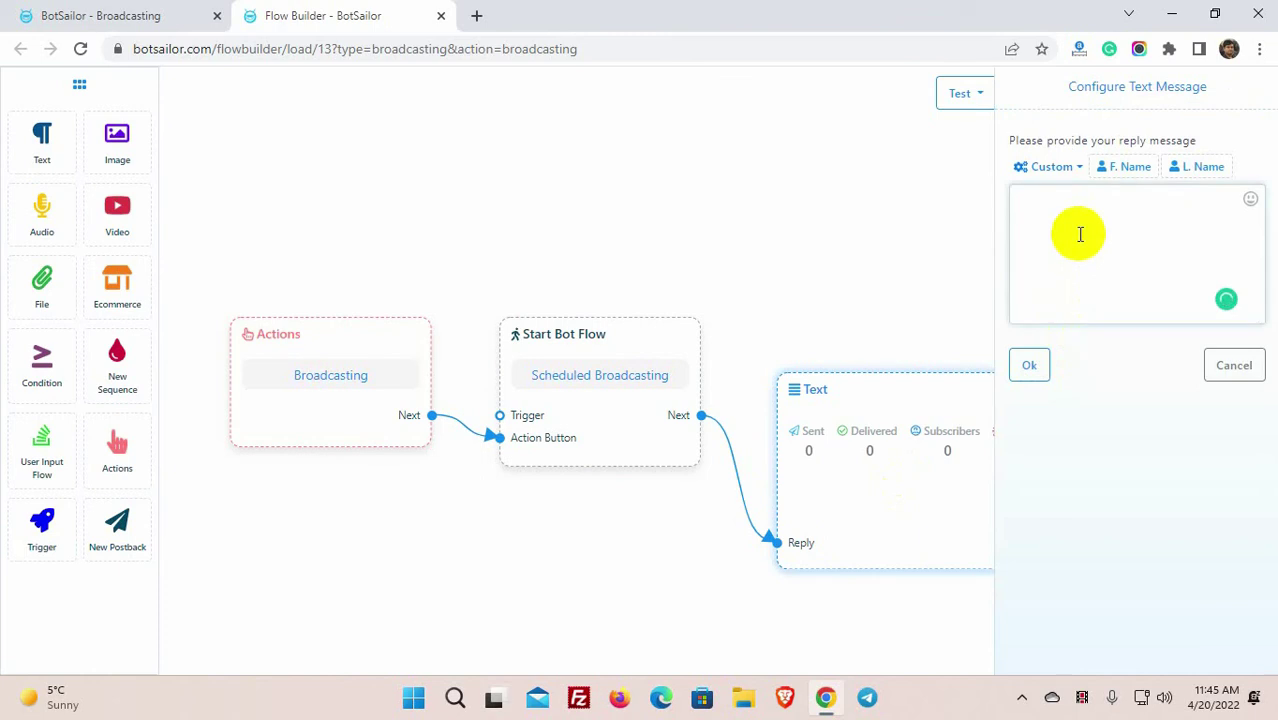
type("This is a scheduled broadcasting for segmented subscribers.")
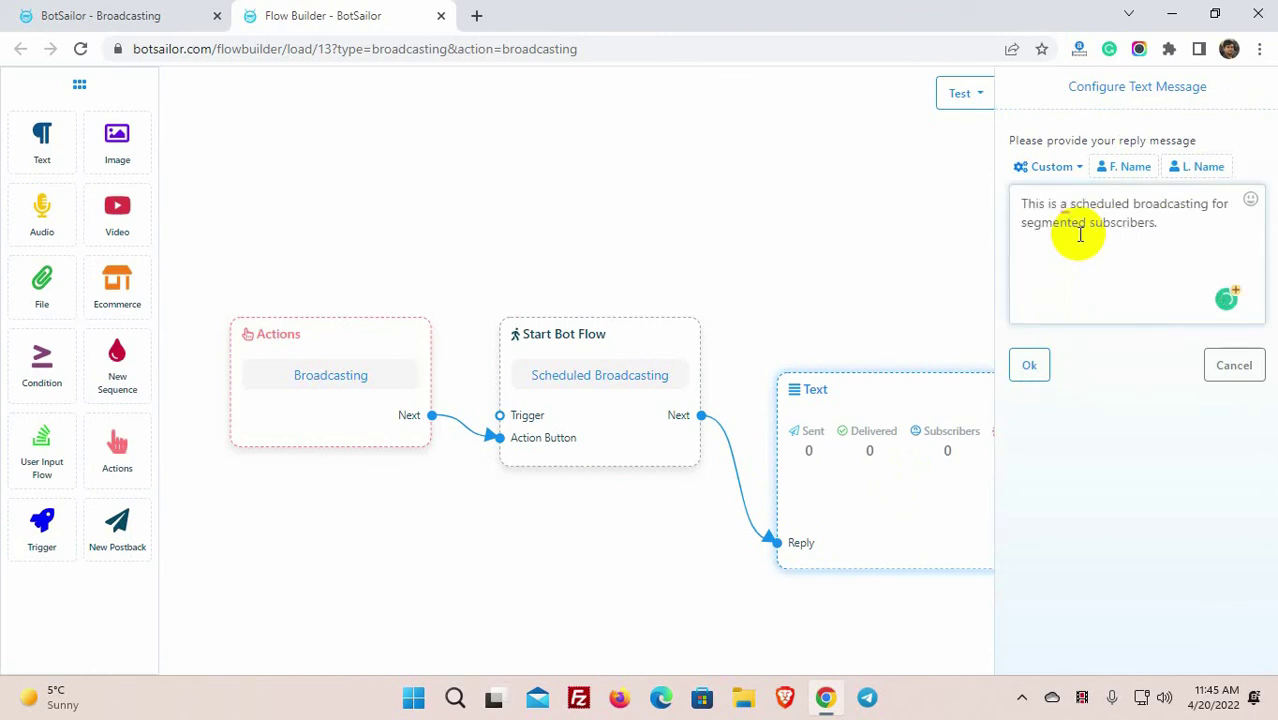
left_click(1029, 365)
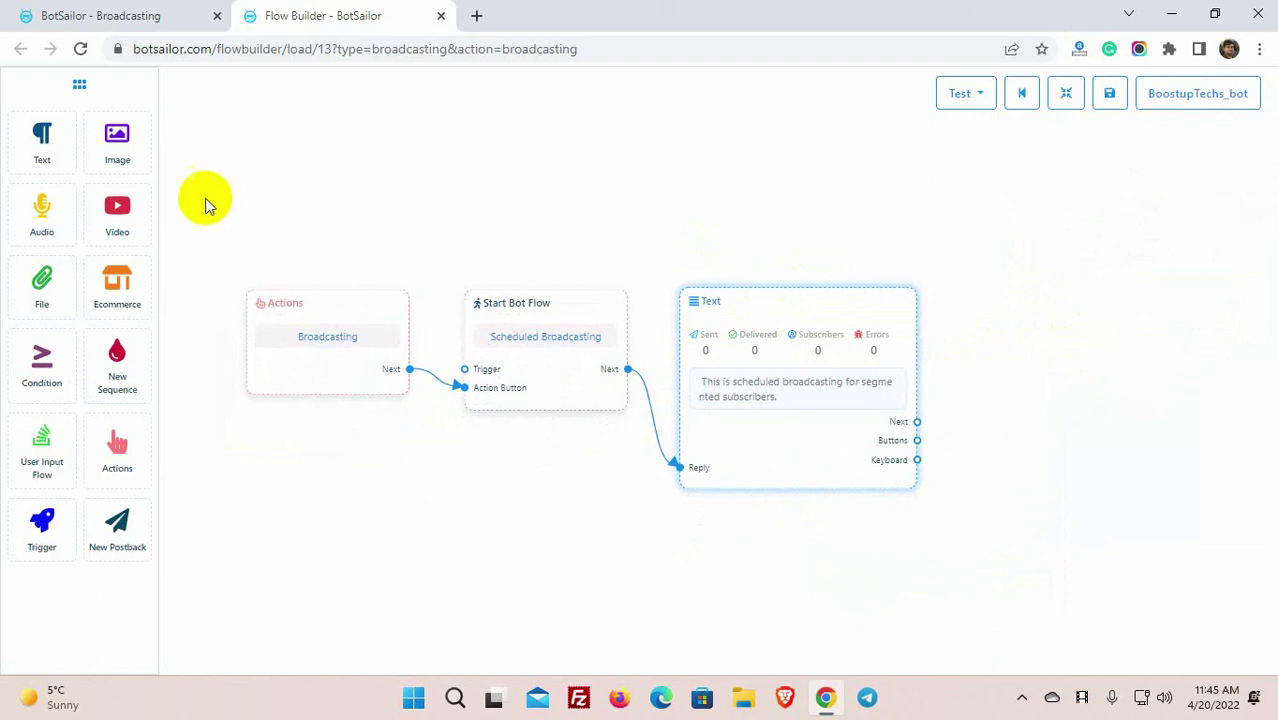
Add an Image node after the Text node with the uploaded Christmas ornament photo
left_click_drag(117, 143, 1036, 391)
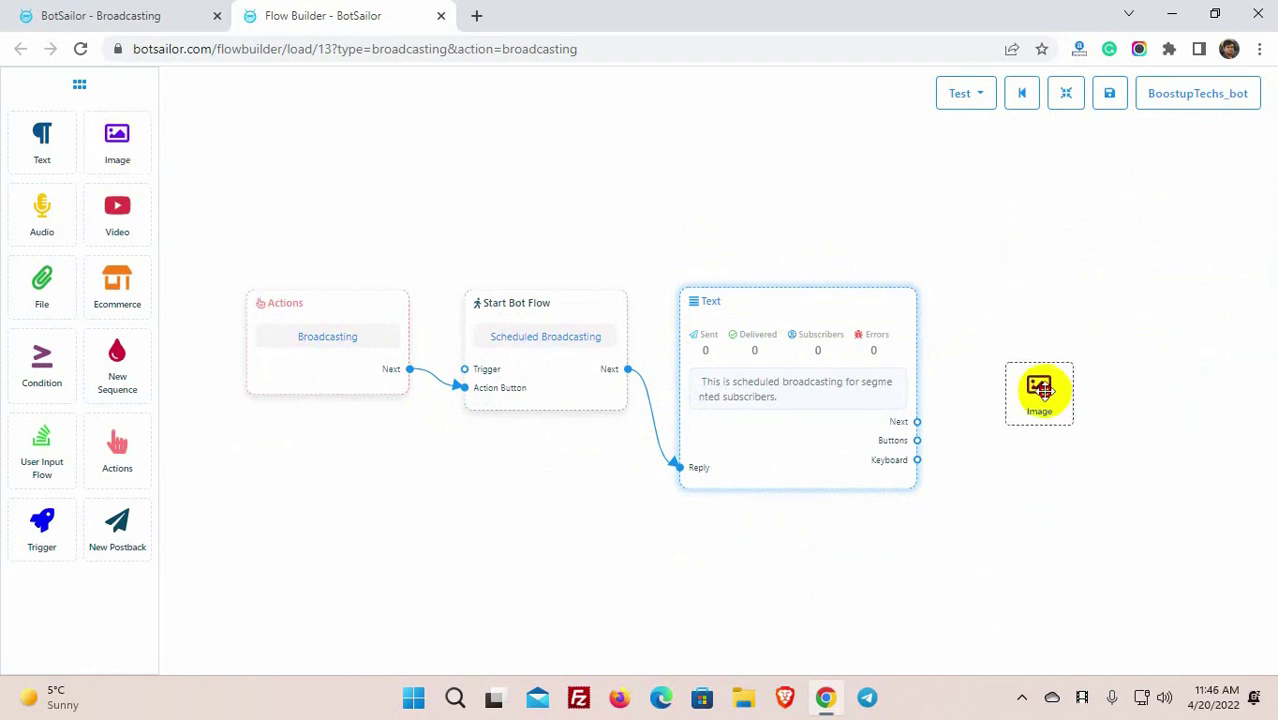
left_click_drag(918, 421, 1025, 488)
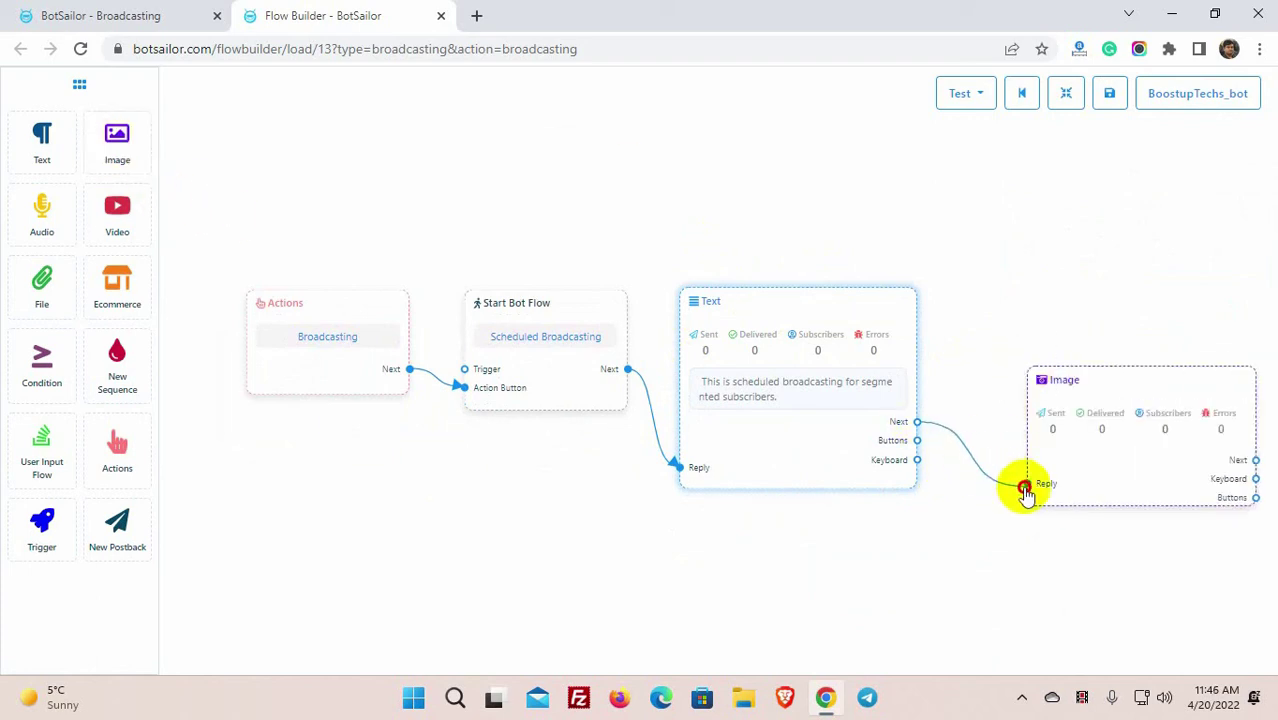
double_click(1141, 432)
left_click(1137, 265)
left_click(330, 287)
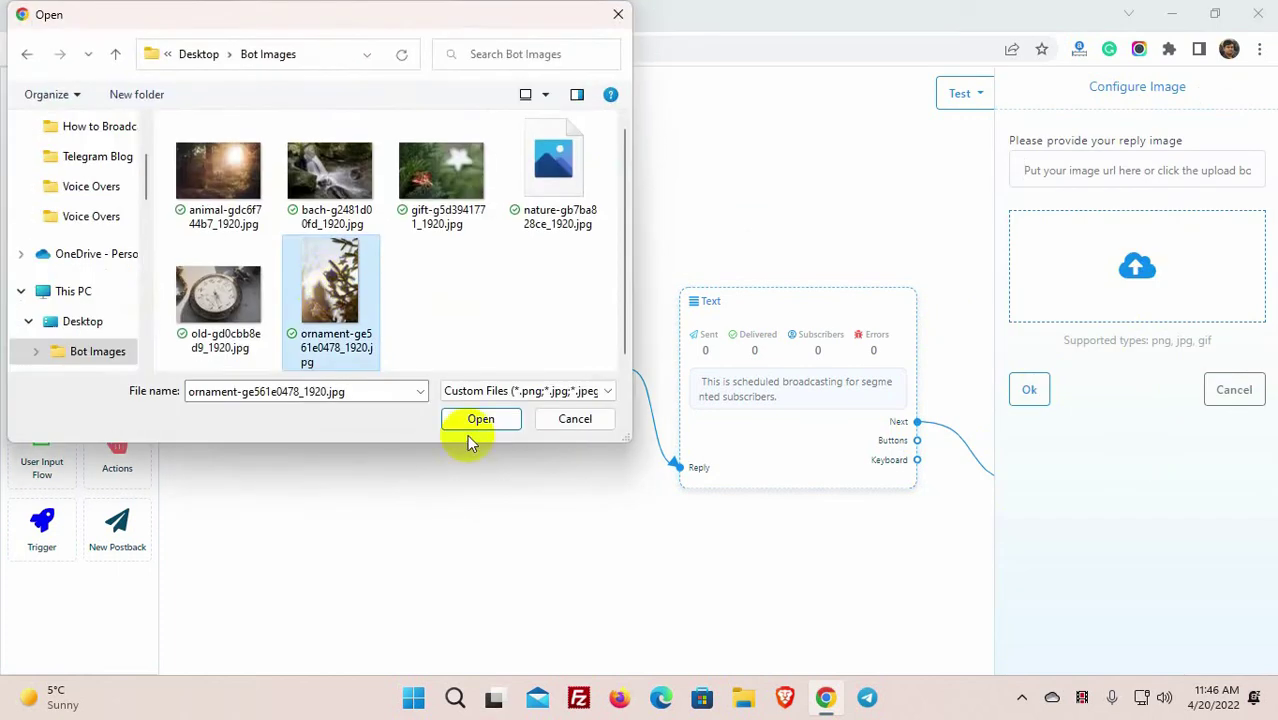
left_click(478, 419)
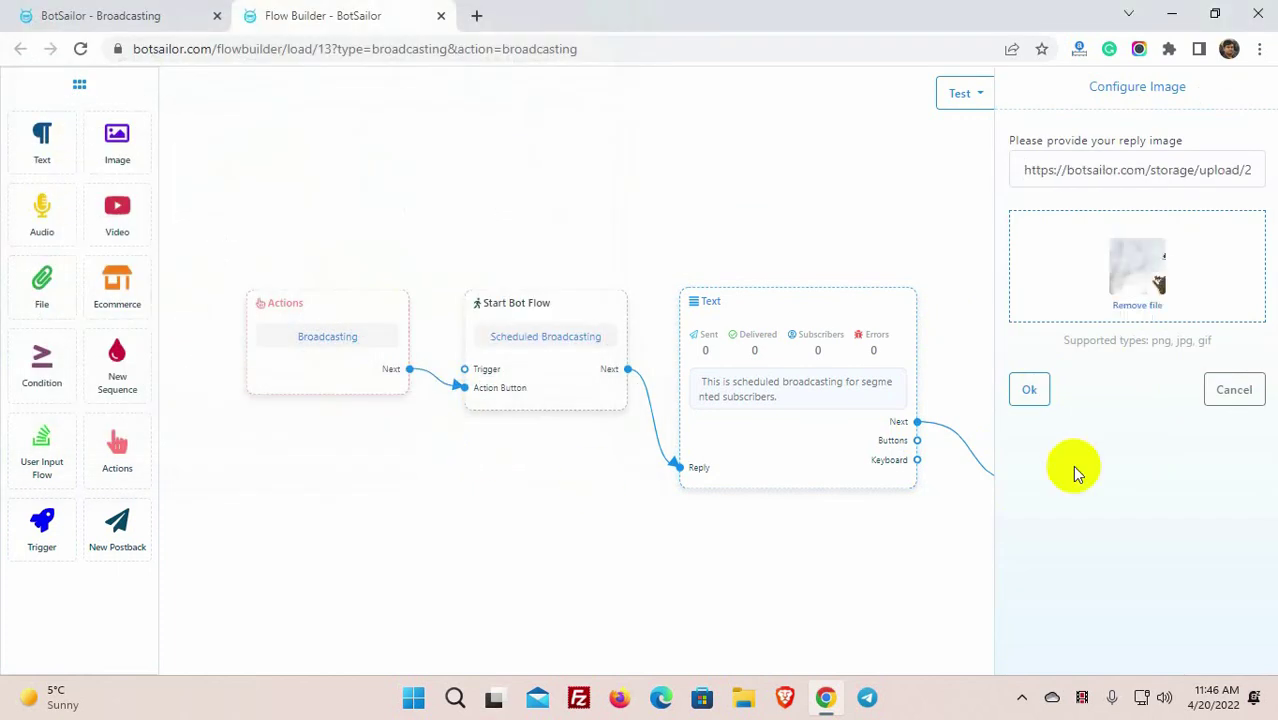
left_click(1029, 389)
scroll(933, 562, "down", 2)
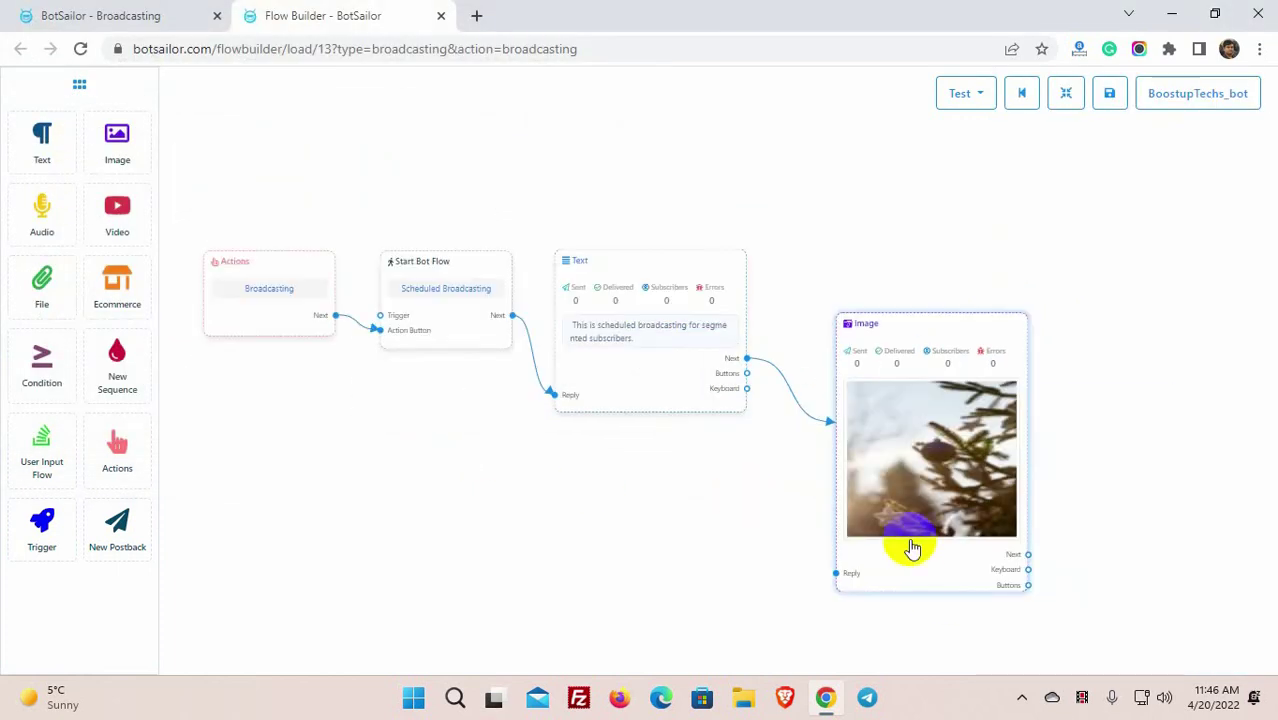
Attach an Inline Button 'Click to know more' to the image, as a Postback with ID 'Thank you'
left_click_drag(999, 505, 1016, 531)
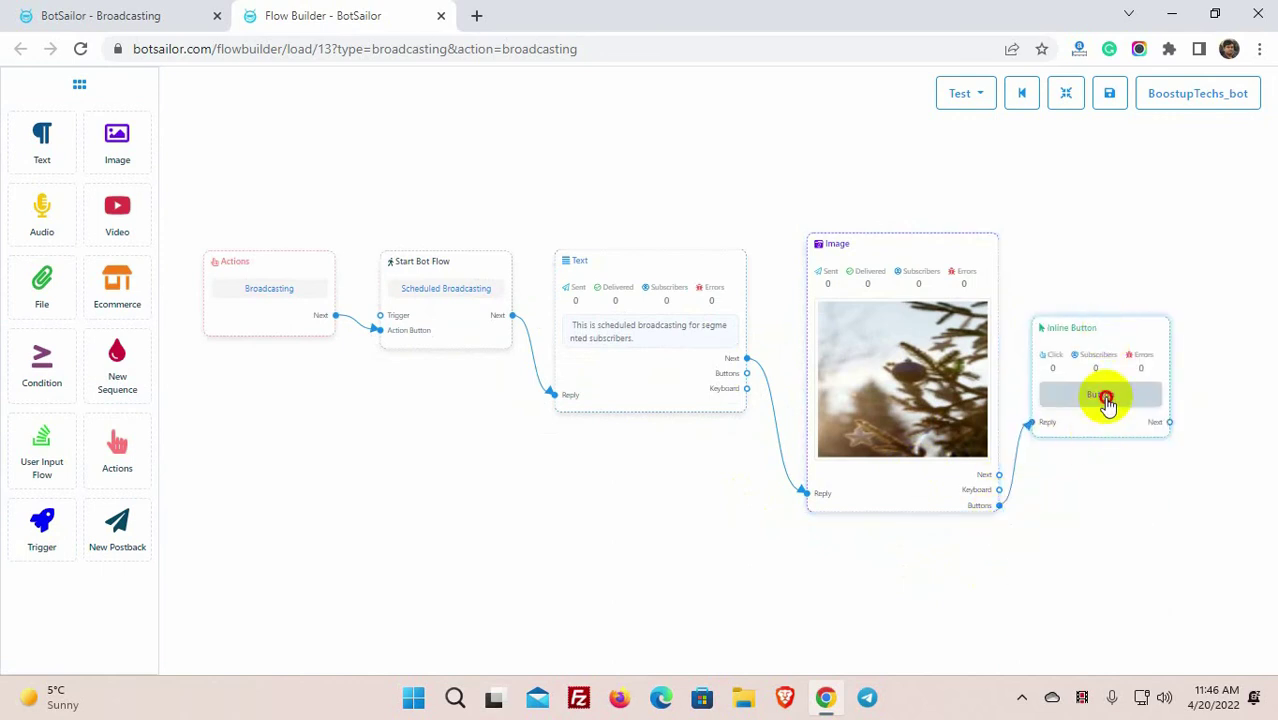
left_click(1107, 399)
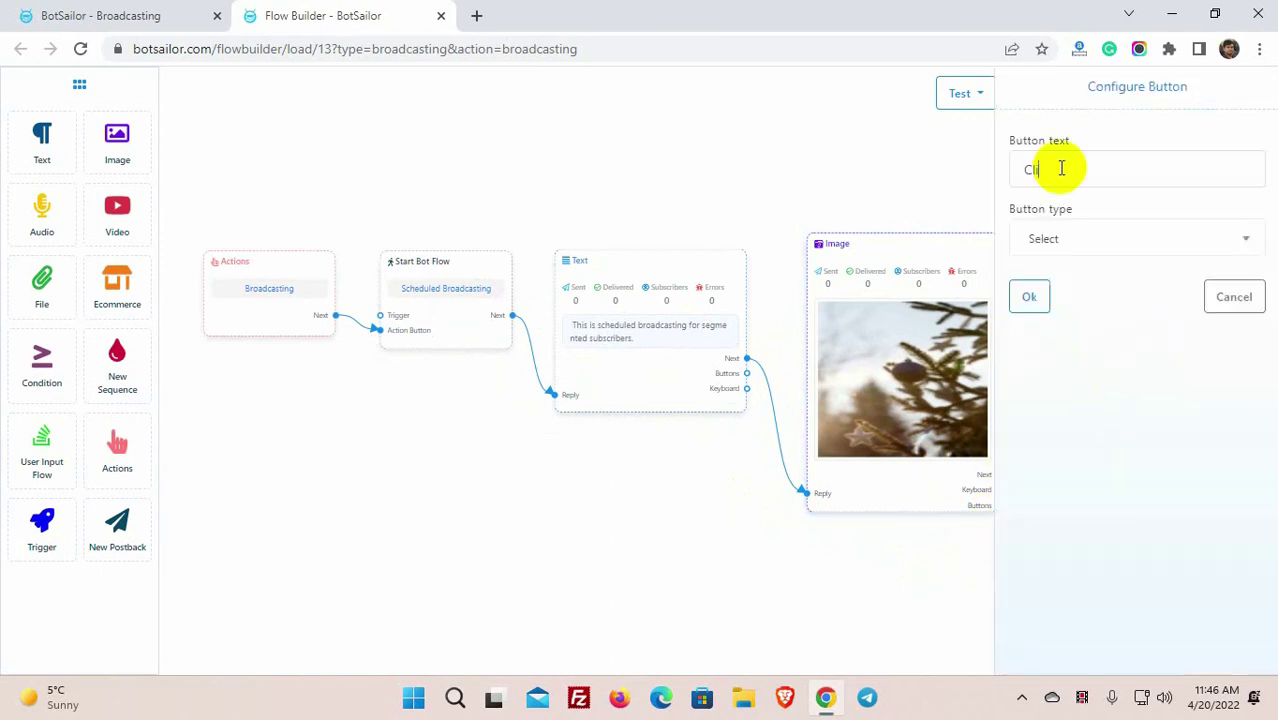
left_click(1090, 242)
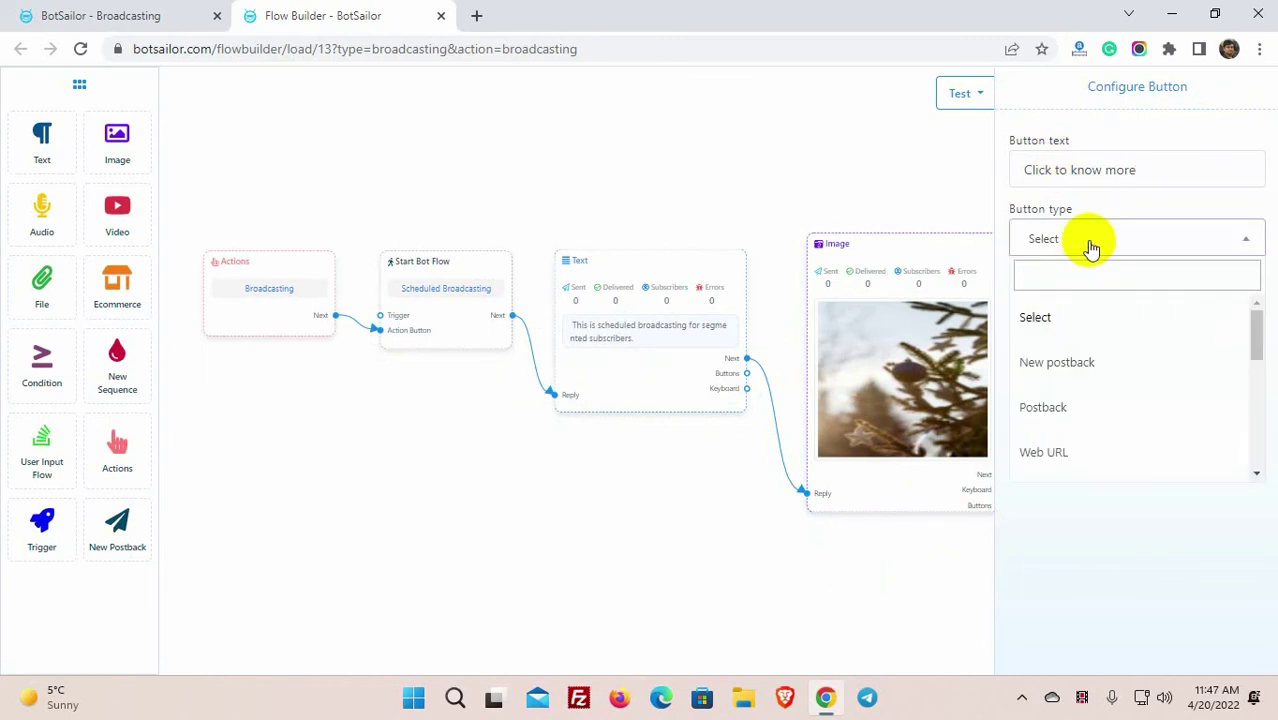
left_click(1058, 407)
left_click(1073, 310)
scroll(1050, 494, "down", 2)
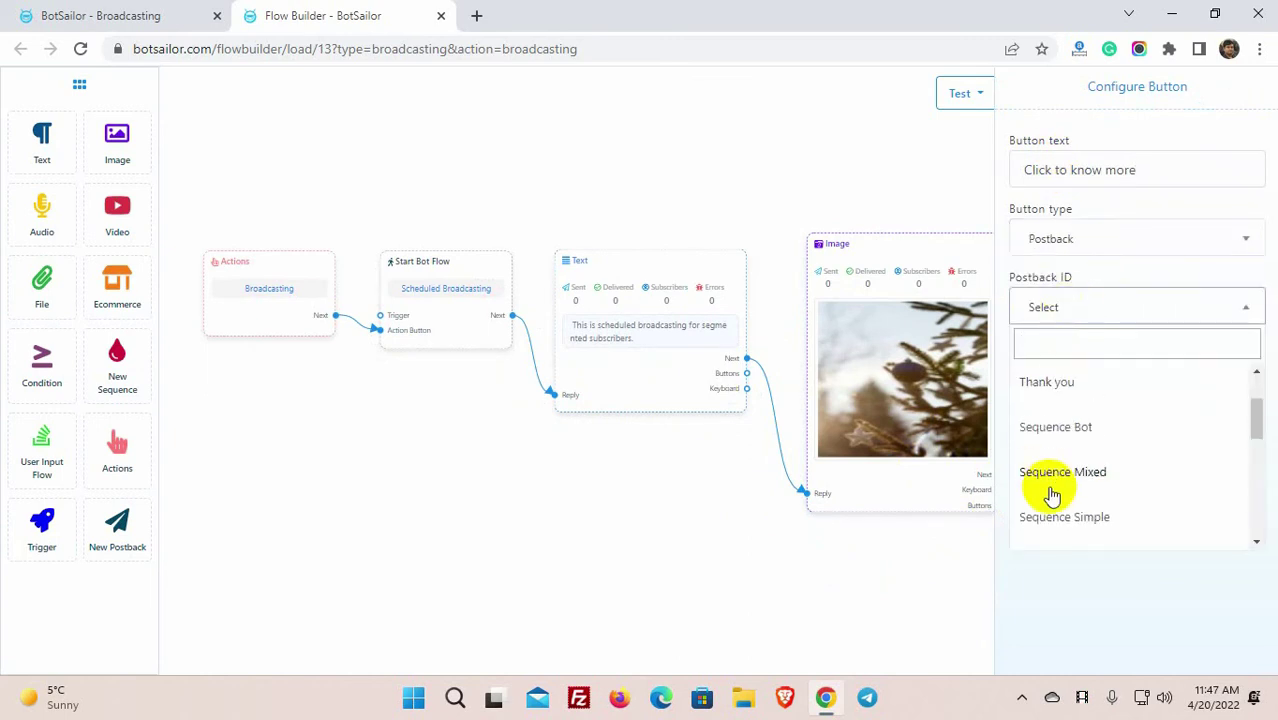
scroll(1052, 494, "down", 3)
scroll(1050, 494, "up", 5)
left_click(1050, 488)
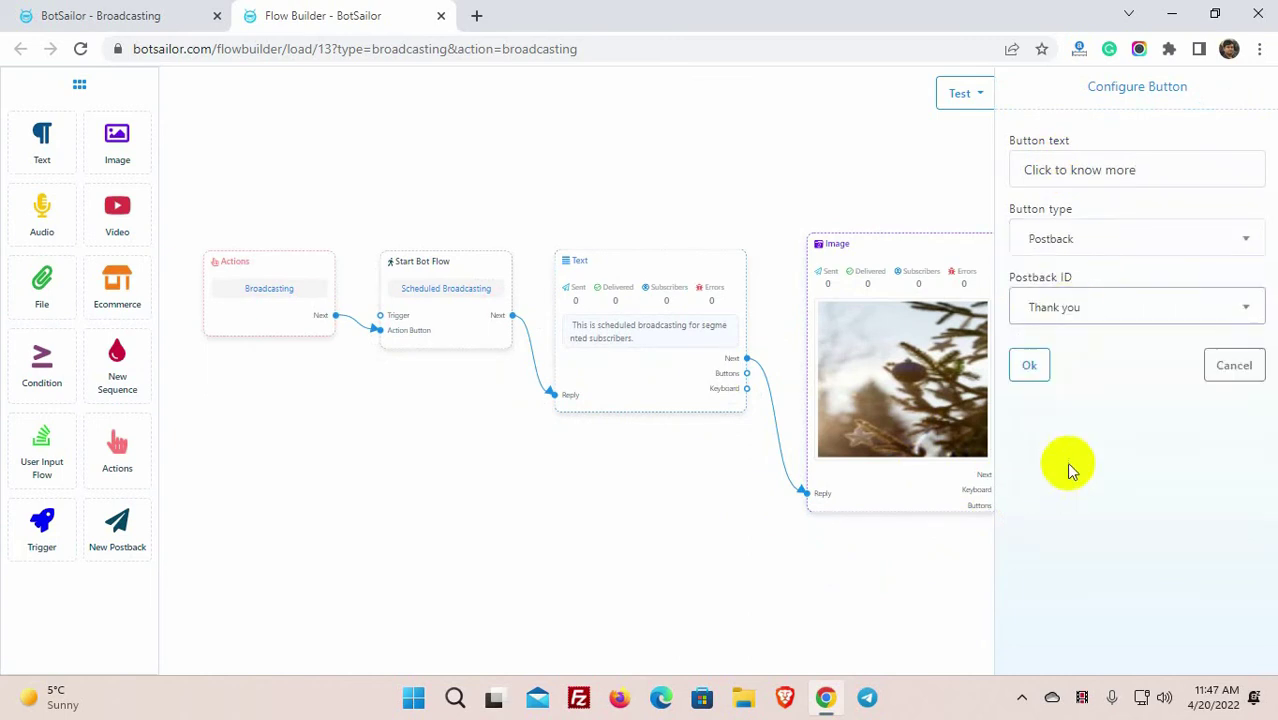
left_click(1030, 366)
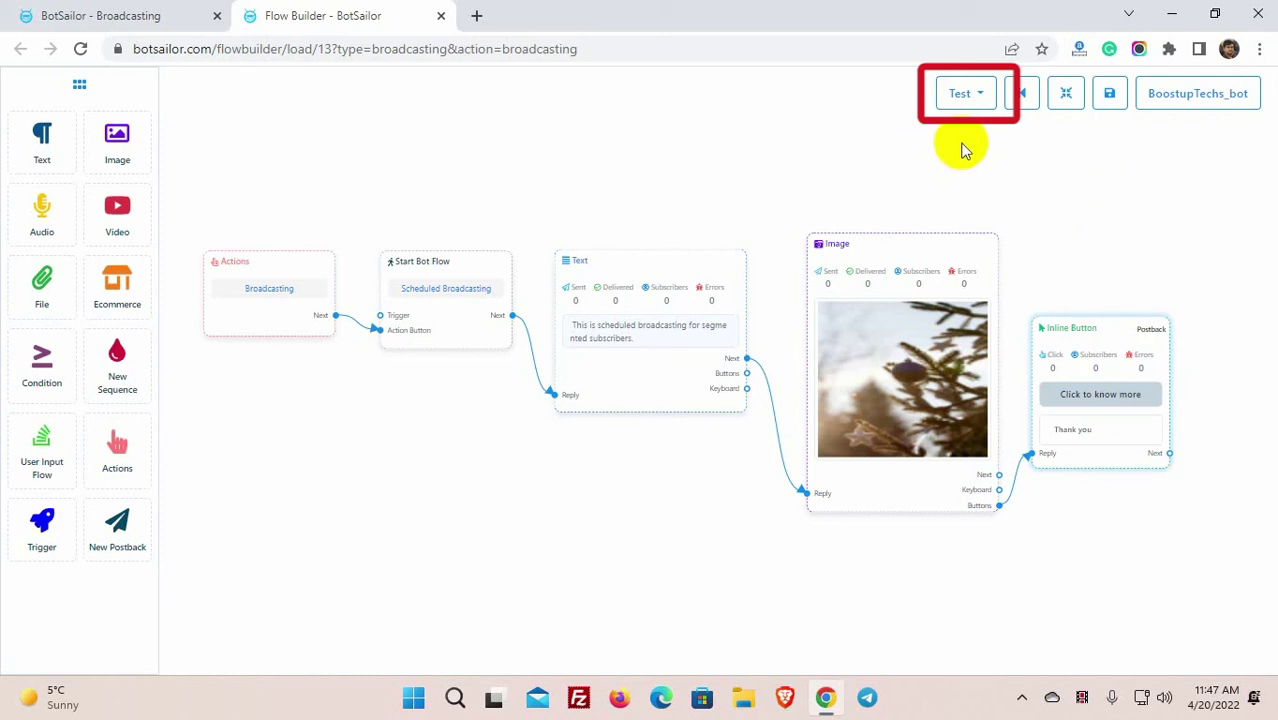
Send a test of the flow to a subscriber and check it arrived in Telegram
left_click(963, 93)
left_click(987, 160)
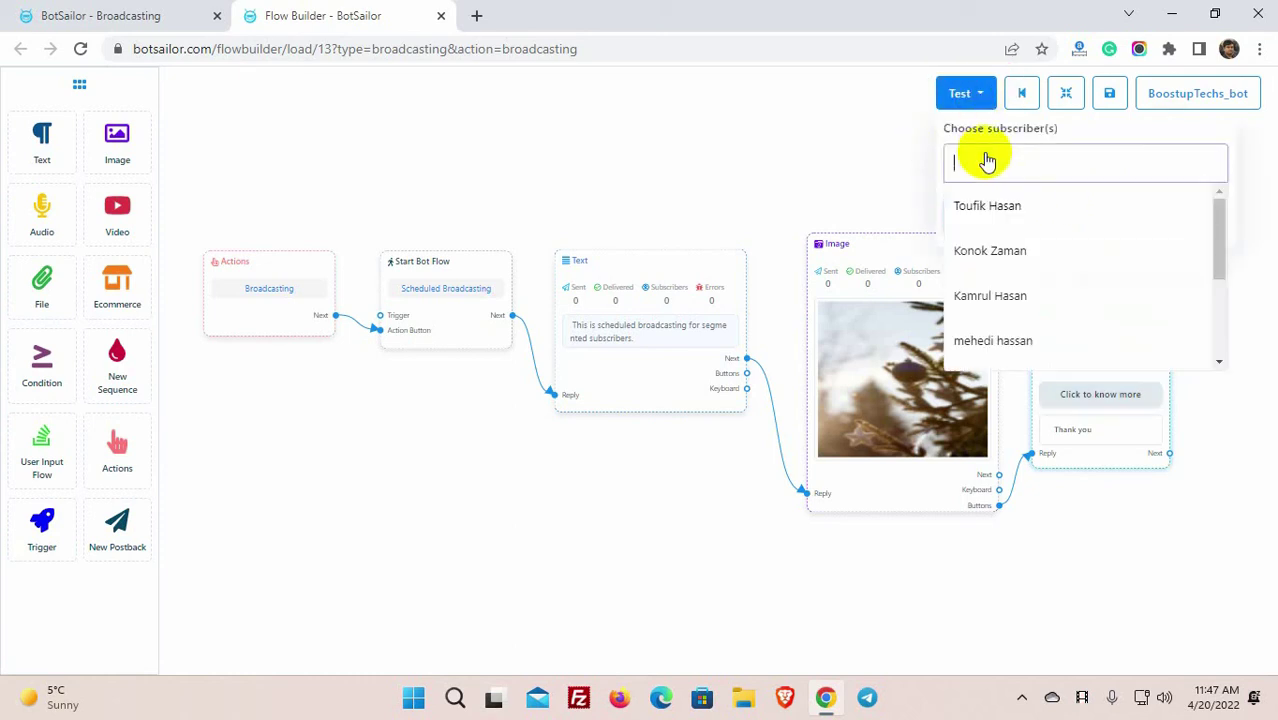
left_click(982, 296)
left_click(984, 218)
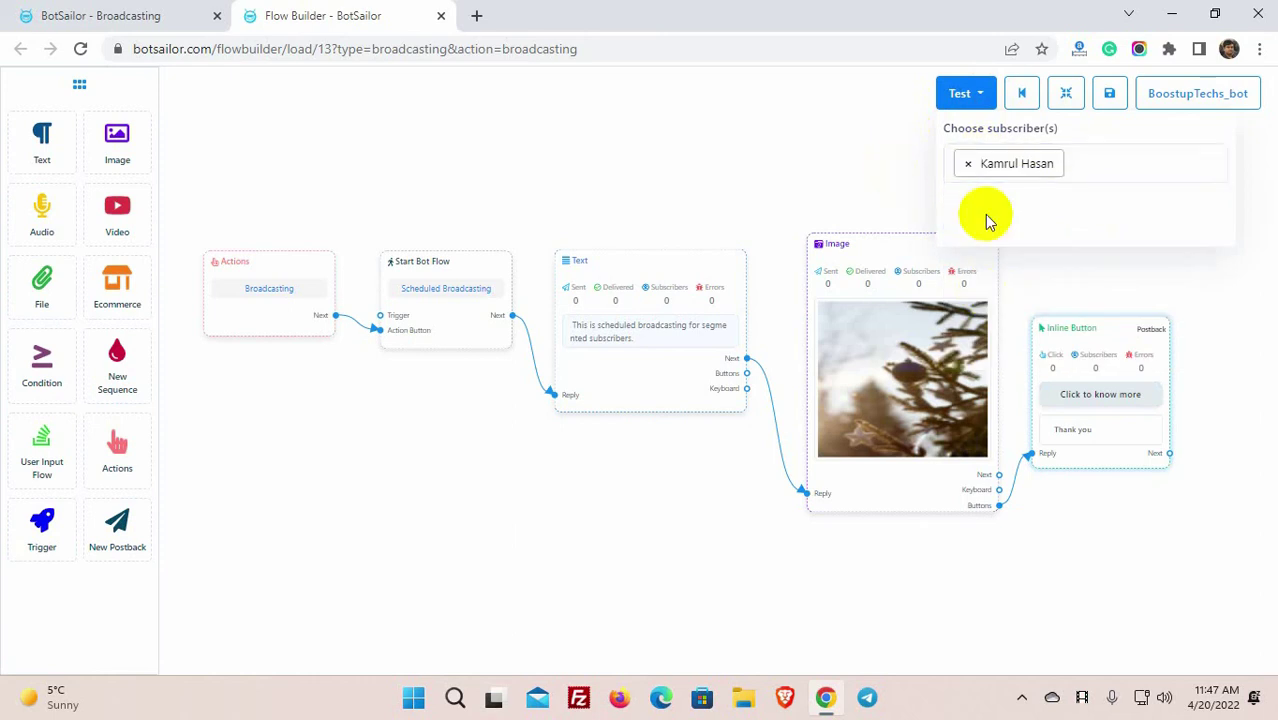
left_click(881, 200)
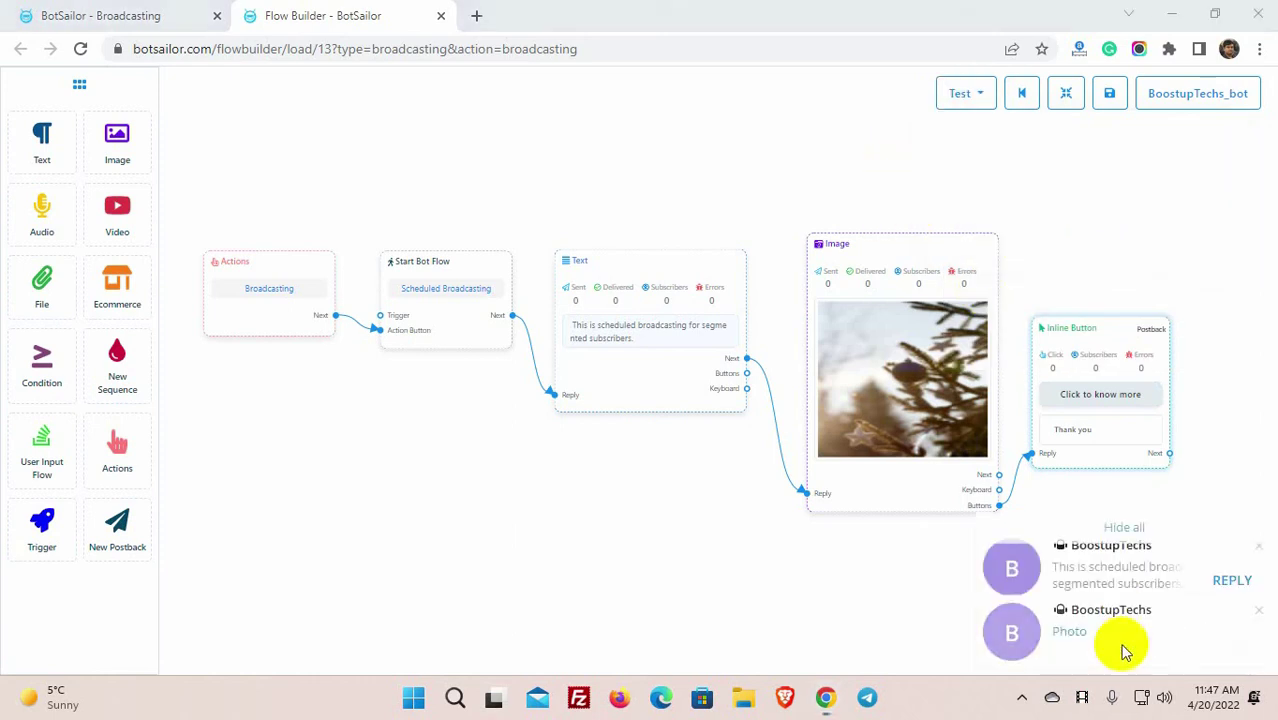
left_click(1118, 570)
left_click_drag(456, 265, 827, 405)
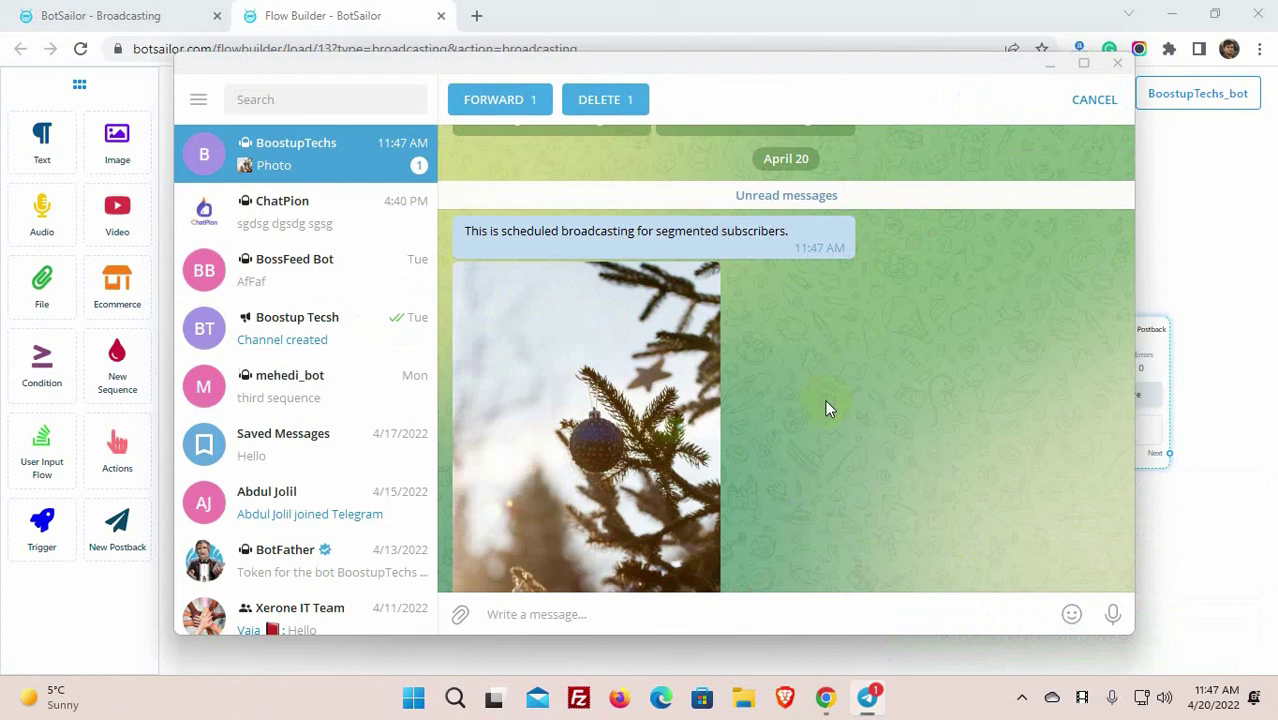
scroll(776, 440, "down", 3)
scroll(836, 437, "up", 2)
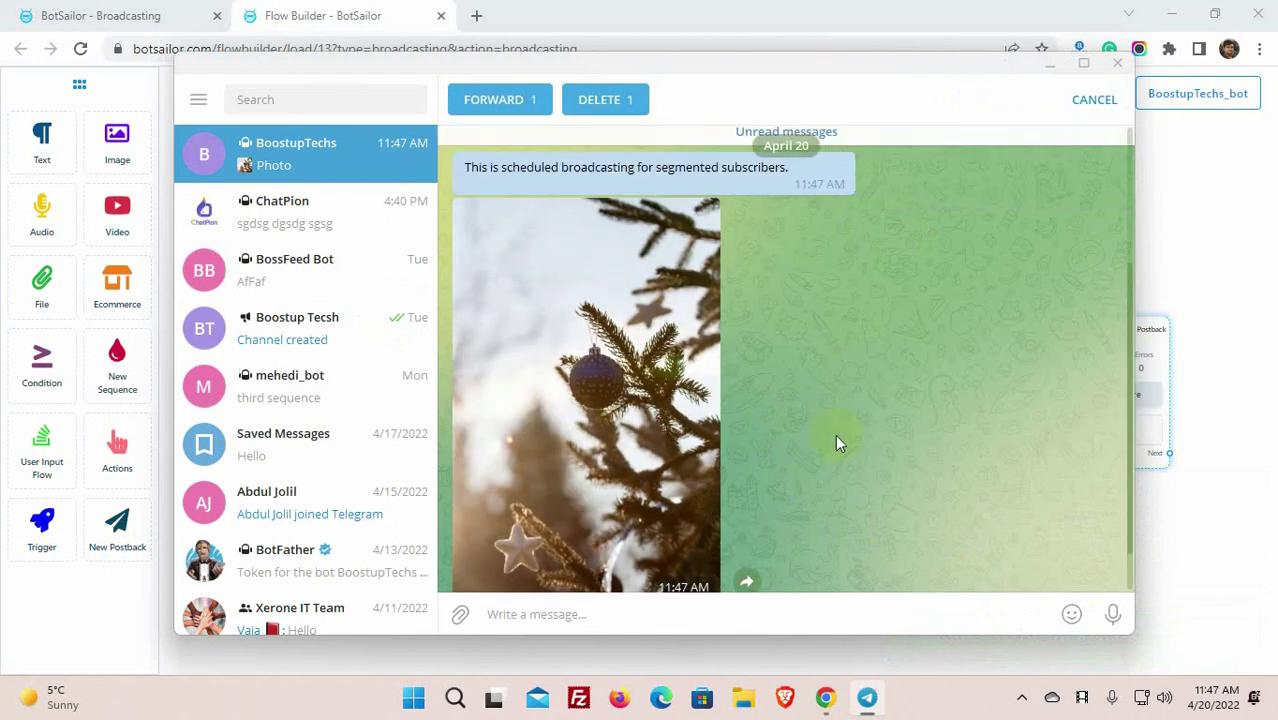
key("super+Down")
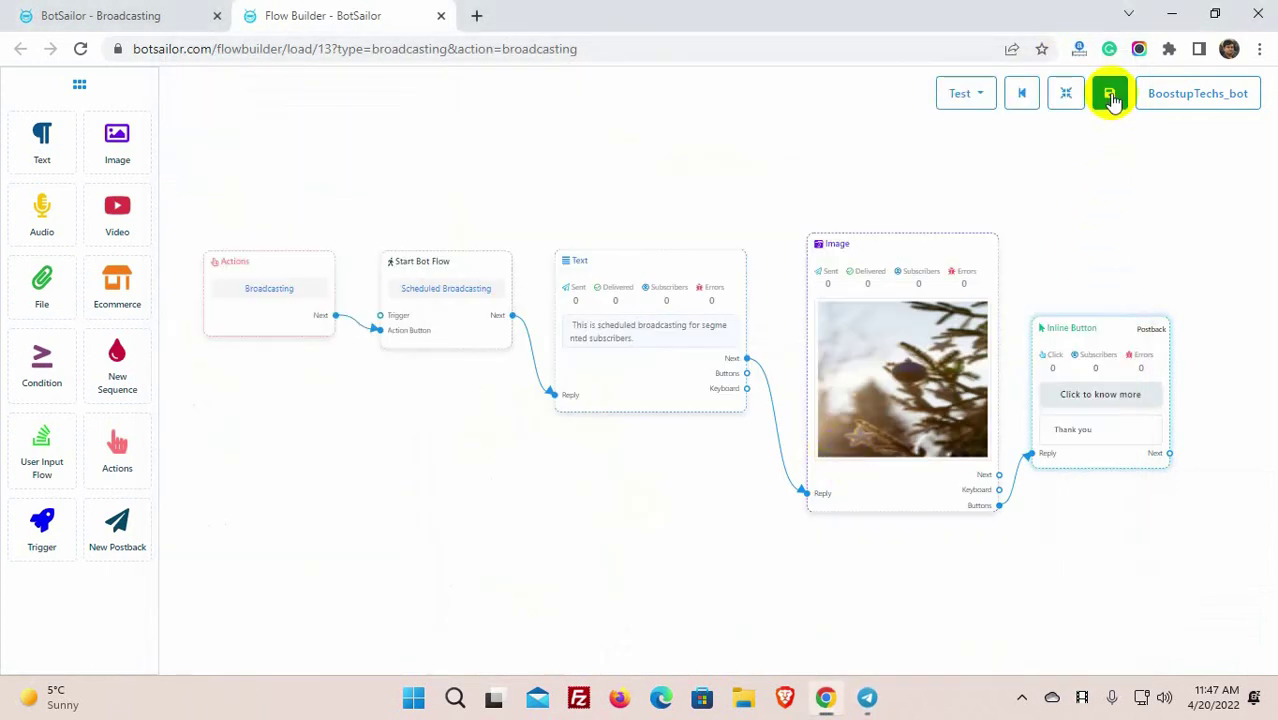
Save the broadcast flow and return to the Message Broadcast campaign list
left_click(1110, 95)
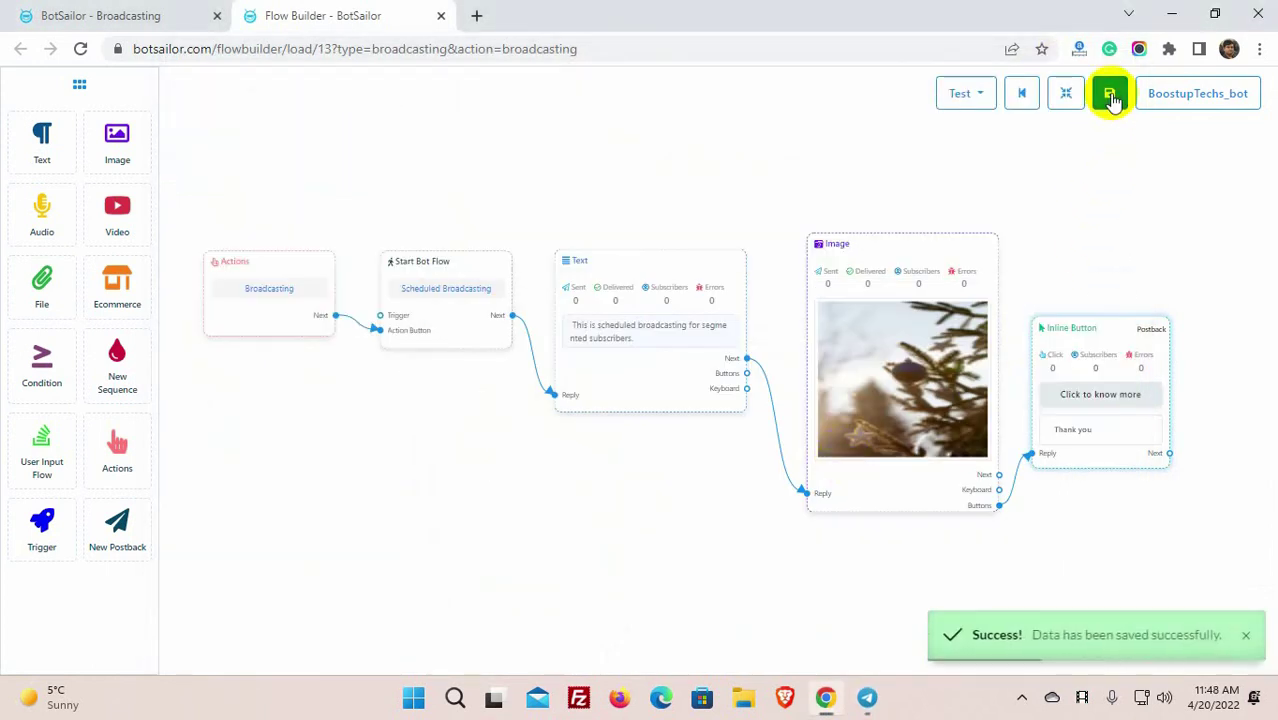
left_click(1021, 96)
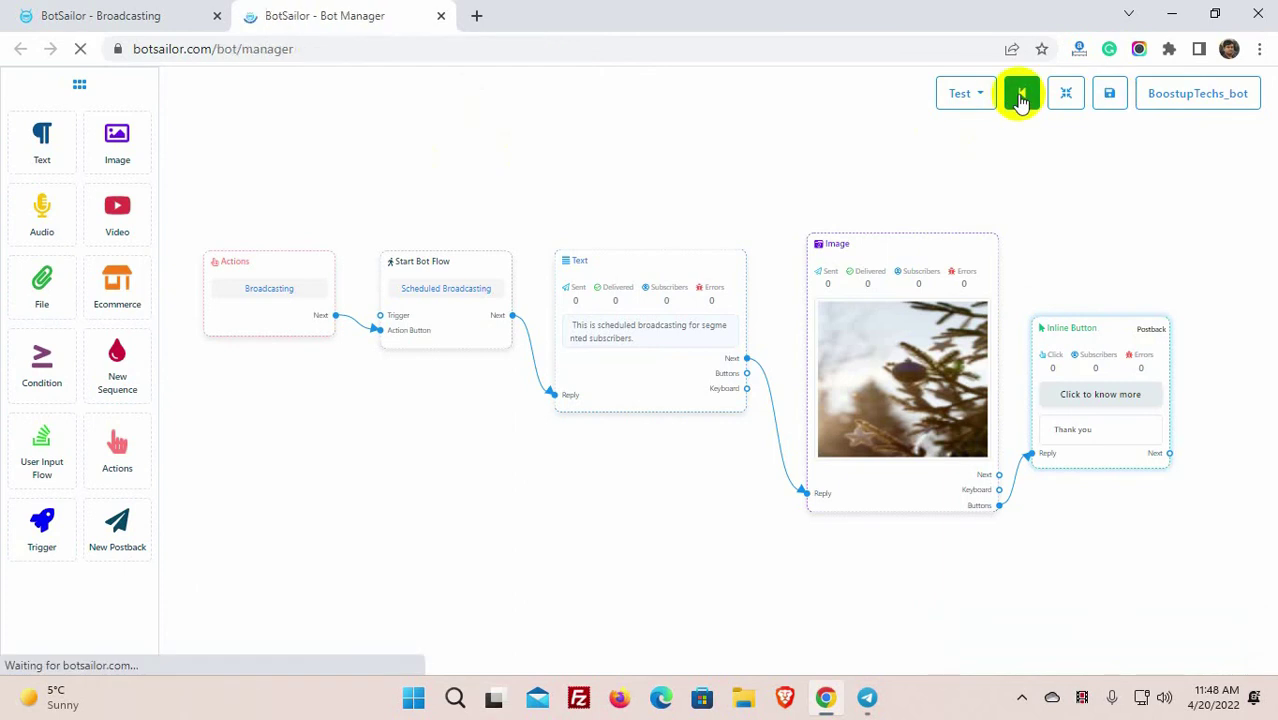
scroll(164, 524, "down", 2)
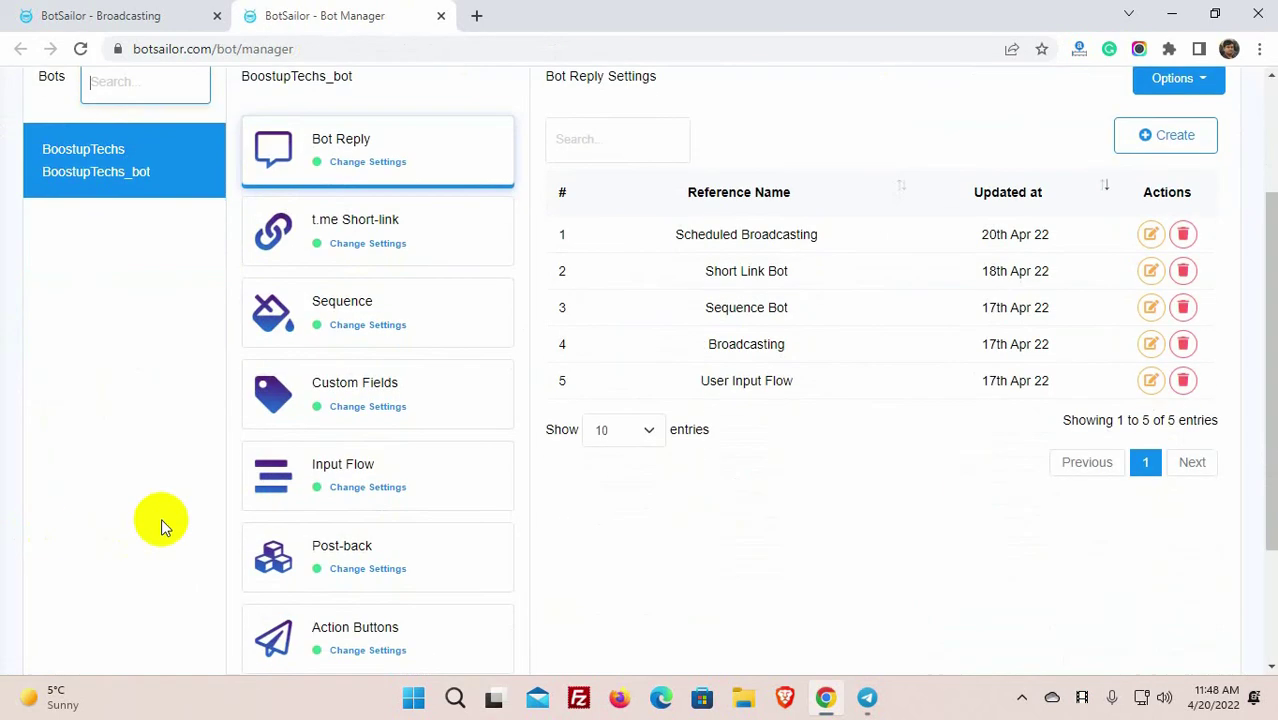
scroll(164, 524, "up", 2)
left_click(80, 443)
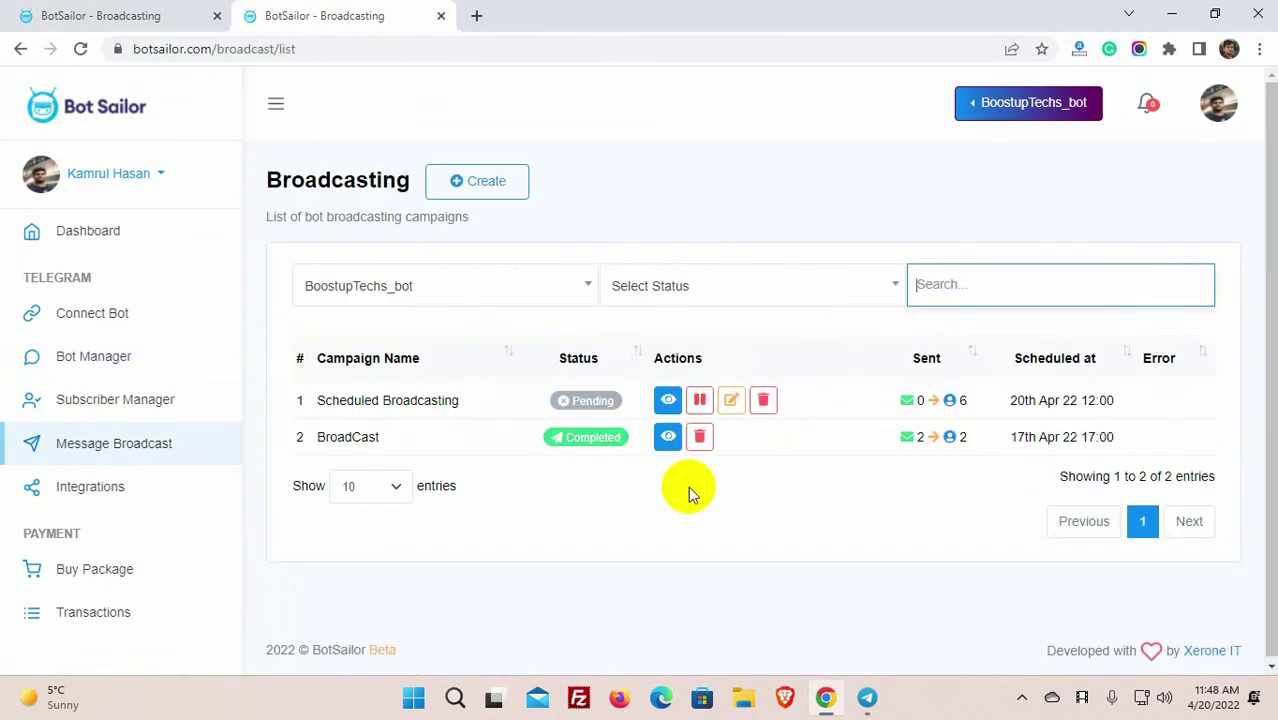
Check the Scheduled Broadcasting report and refresh the list after delivery to see Completed
left_click_drag(320, 400, 471, 399)
left_click(542, 422)
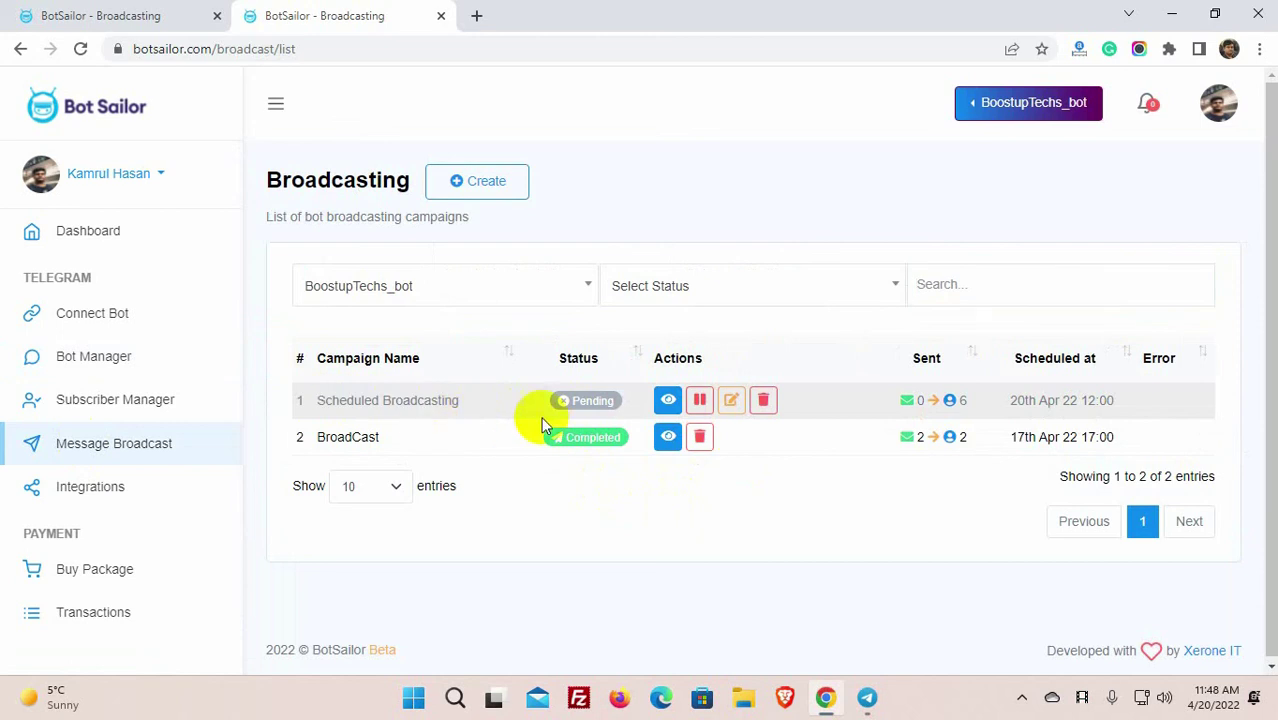
left_click(665, 400)
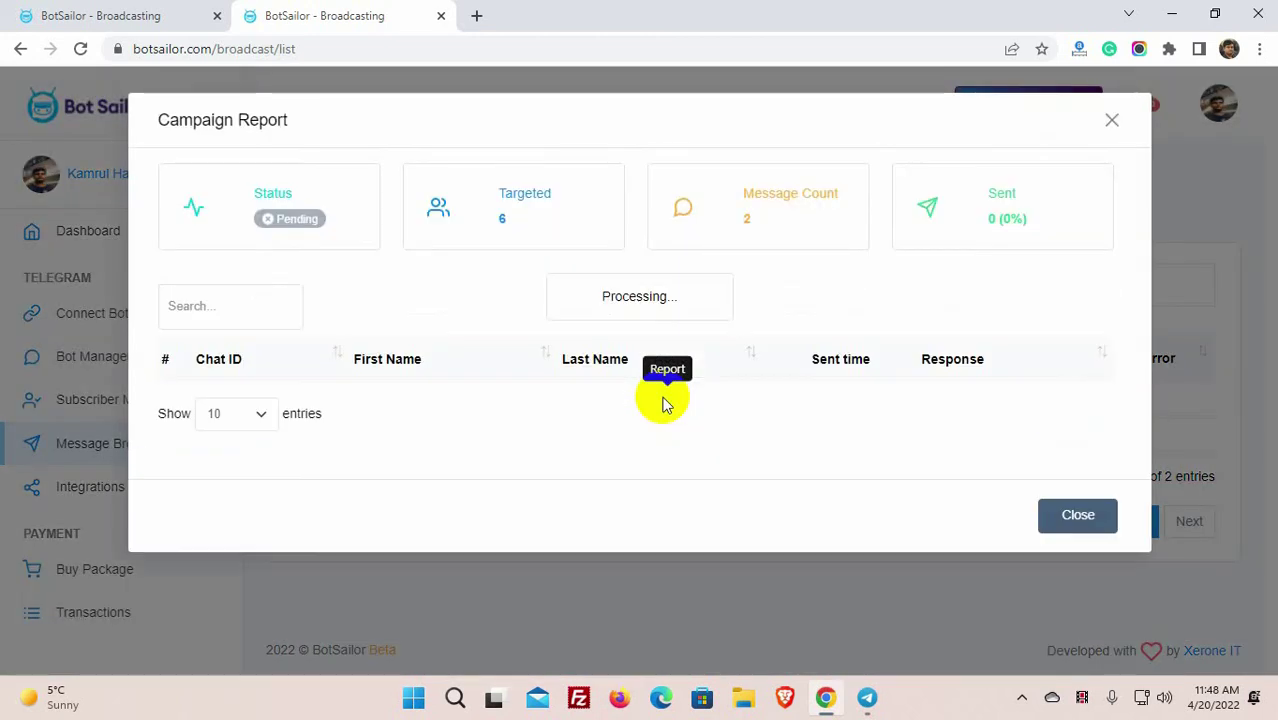
scroll(663, 403, "down", 2)
scroll(645, 508, "up", 2)
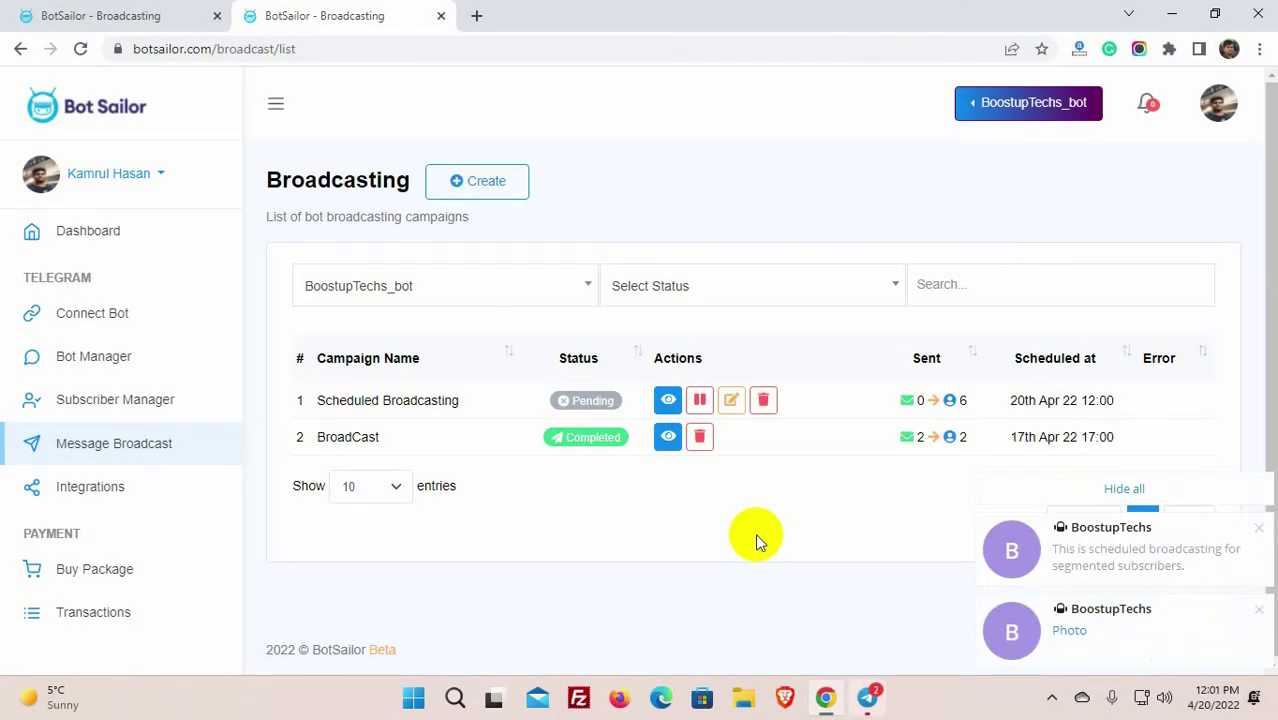
left_click(1132, 560)
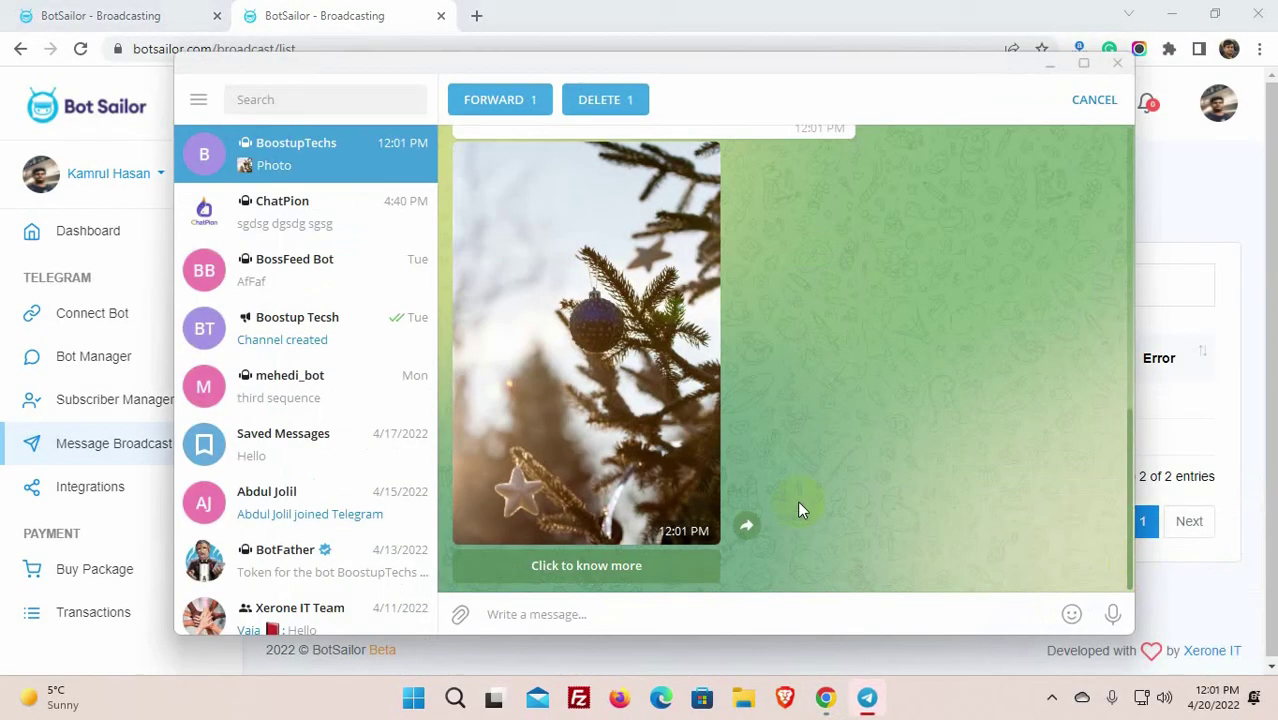
left_click(1049, 63)
left_click(80, 48)
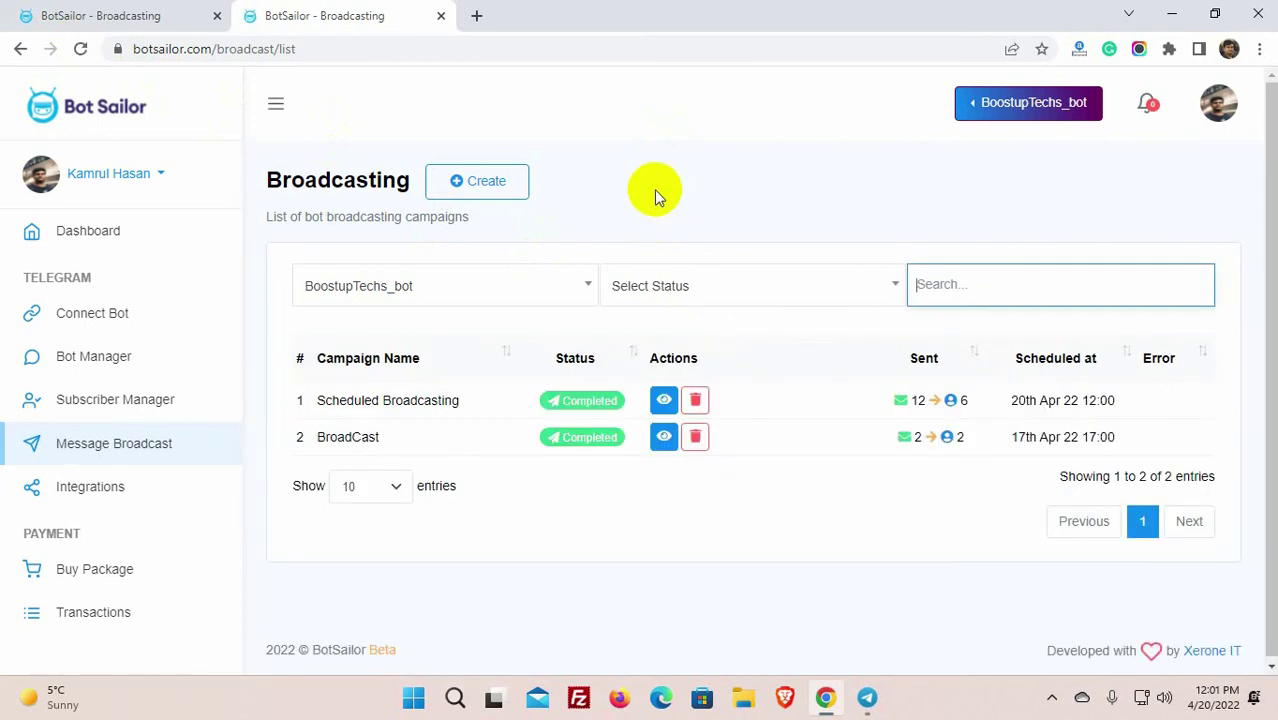
left_click(664, 400)
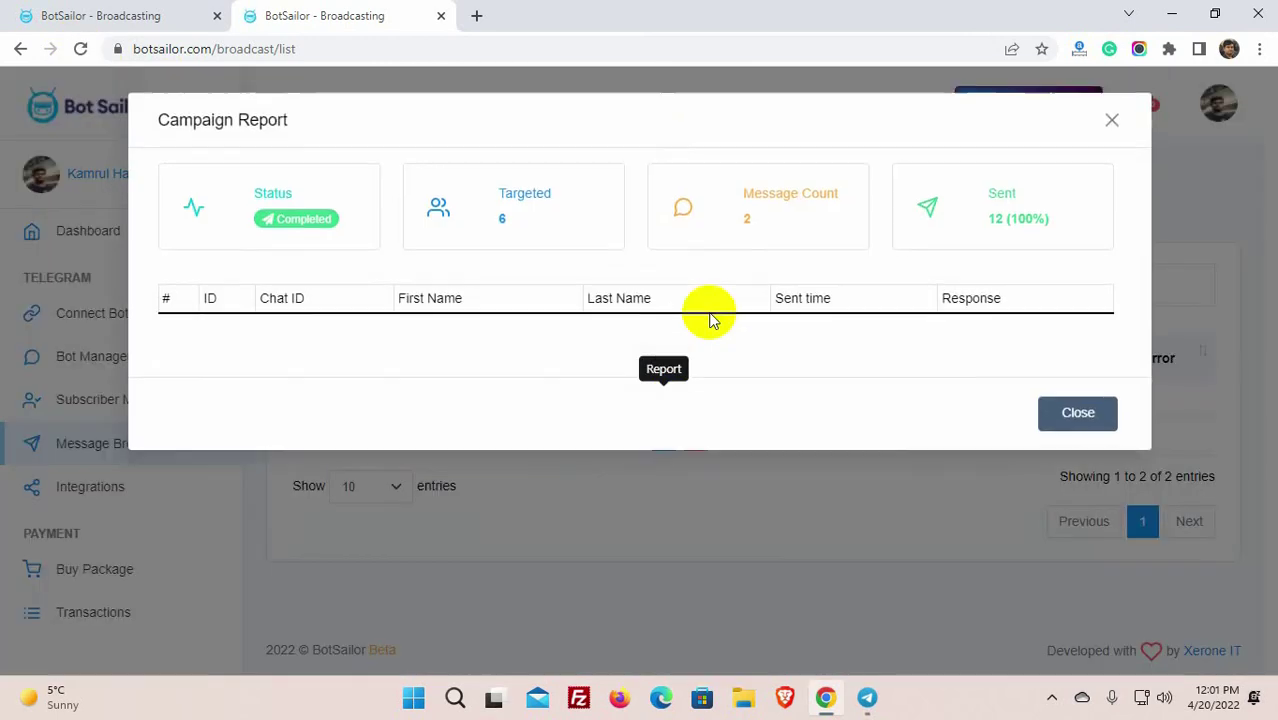
scroll(686, 312, "down", 1)
scroll(660, 510, "up", 1)
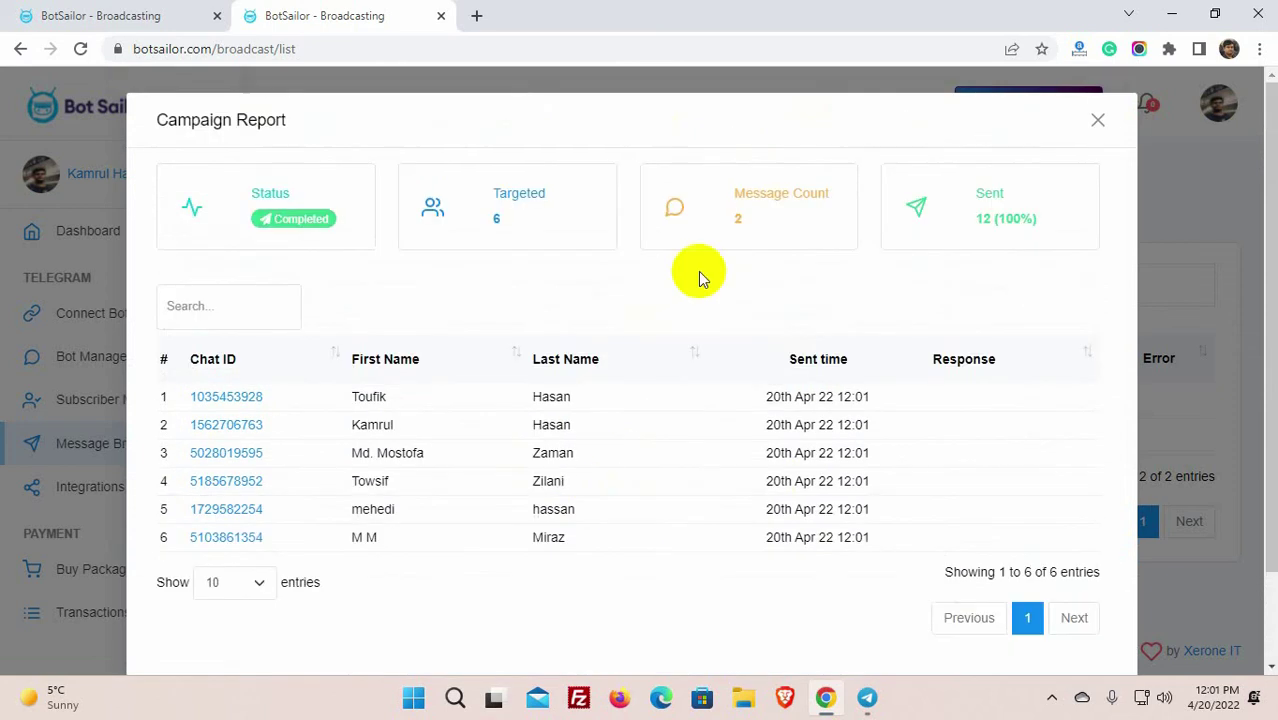
left_click(1098, 122)
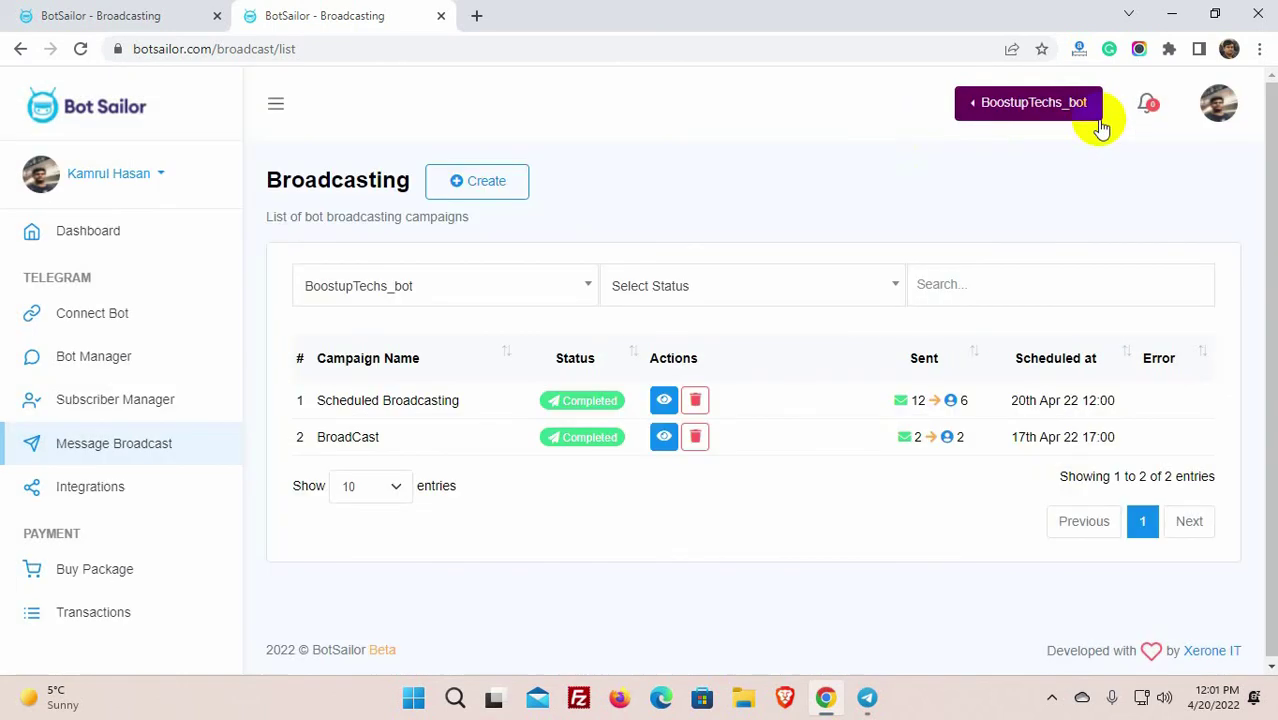